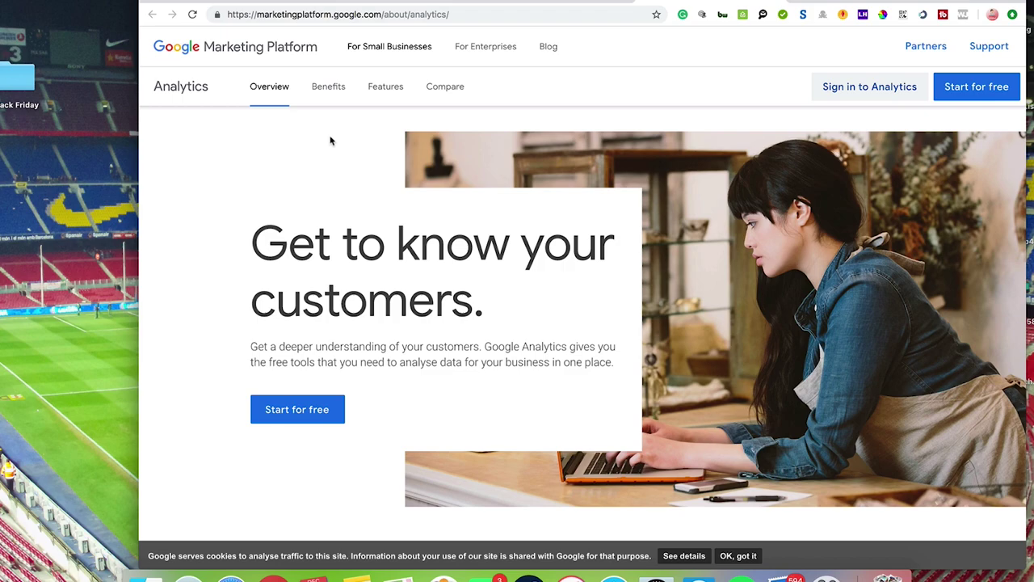
click(314, 405)
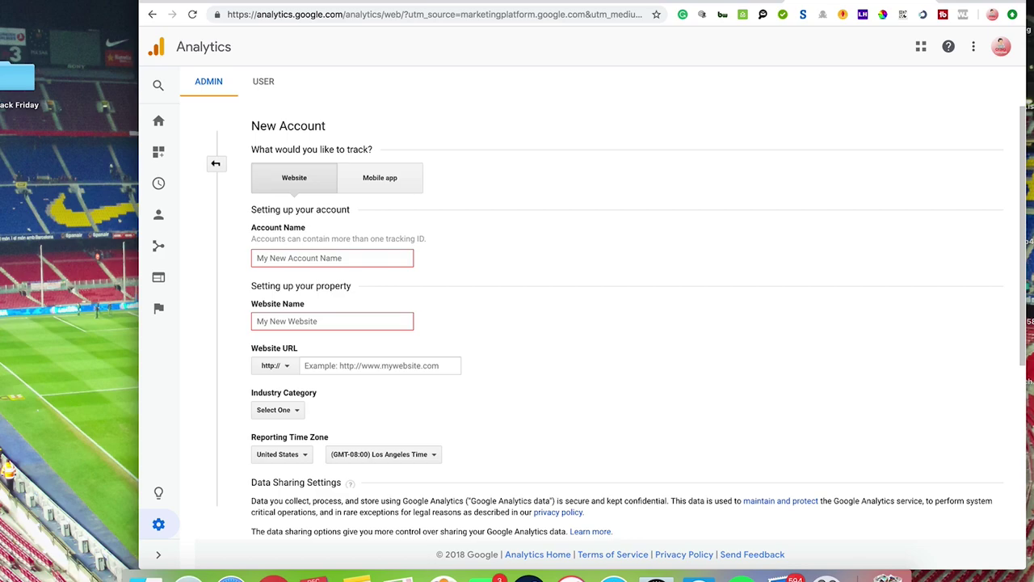
click(341, 258)
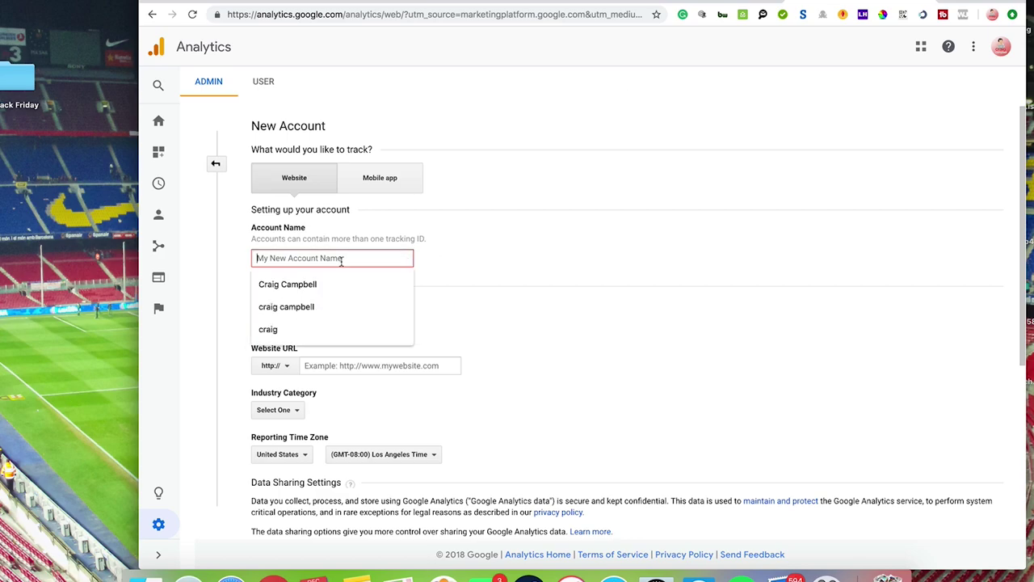
click(316, 284)
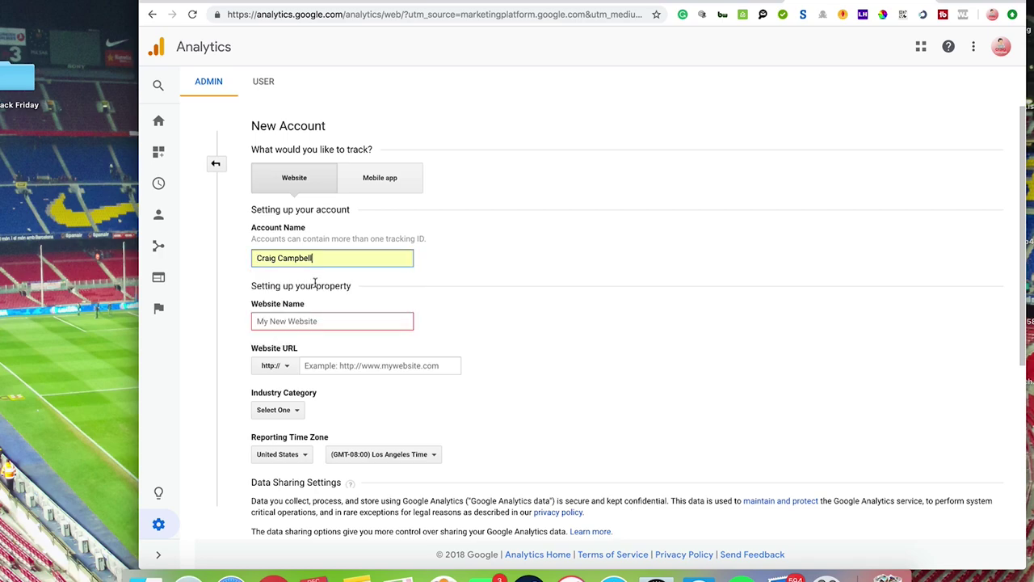
click(322, 322)
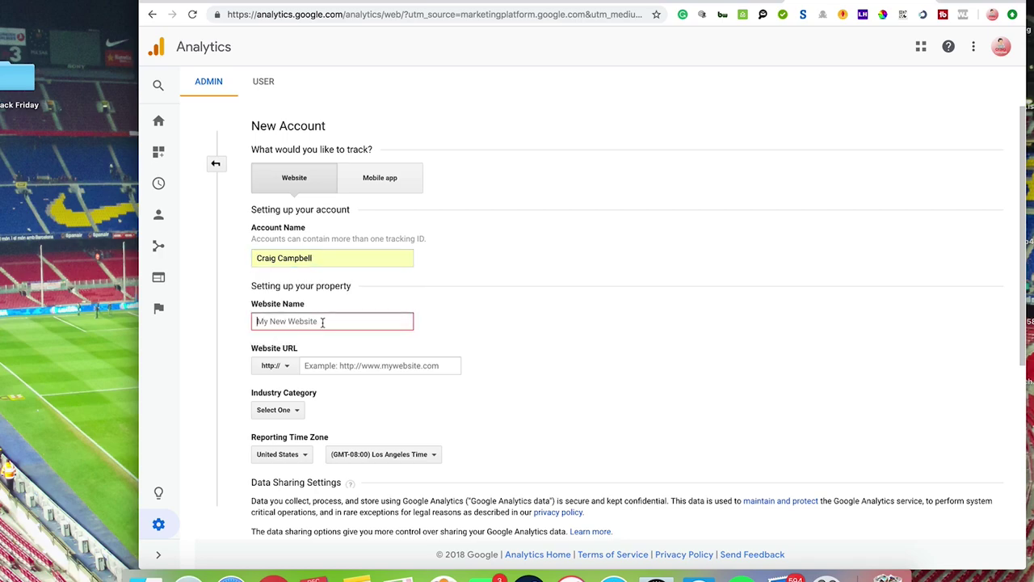
text(www.te)
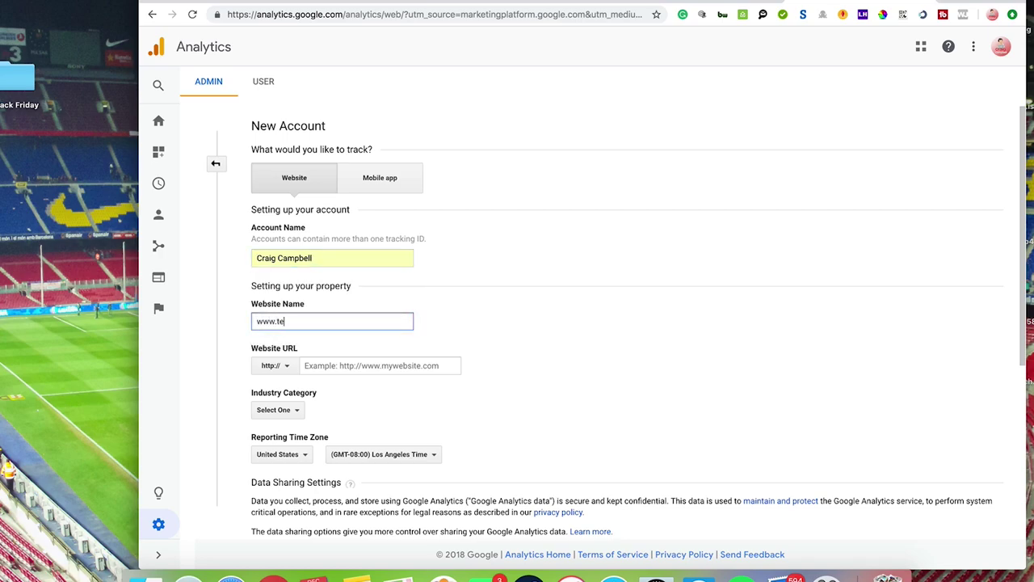
text(stdomain.com)
drag(341, 322, 242, 322)
key(super+c)
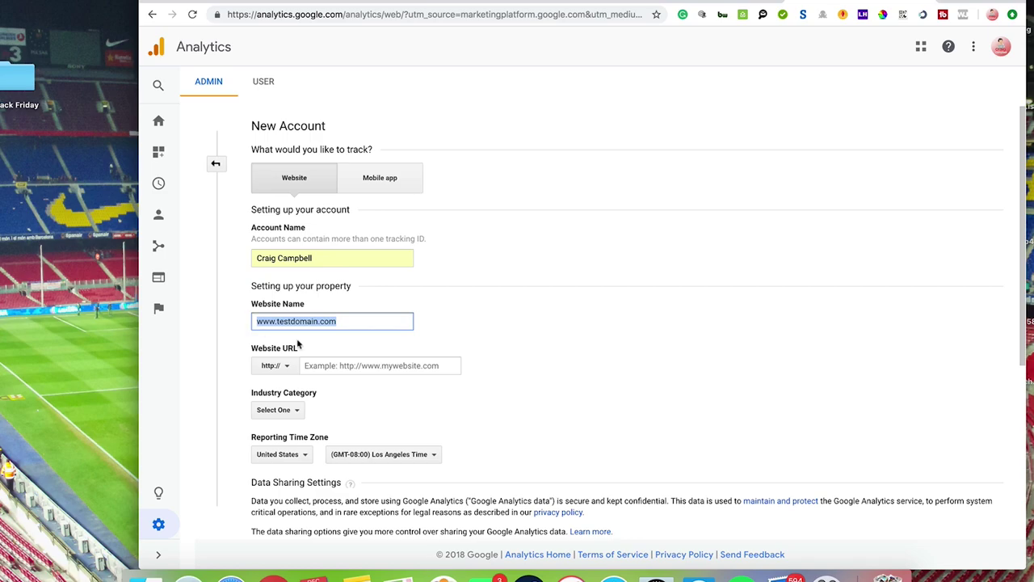
click(348, 366)
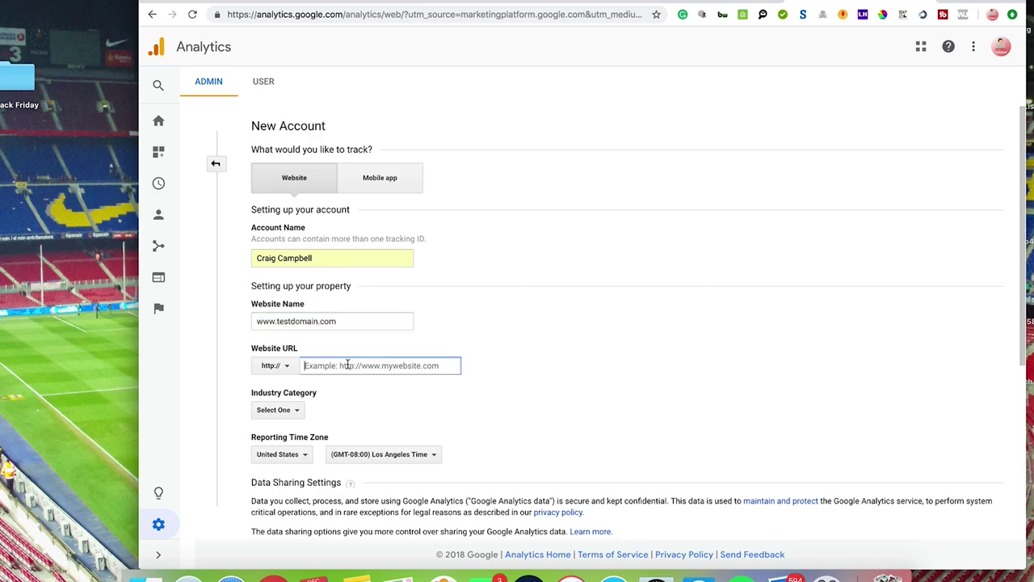
key(super+v)
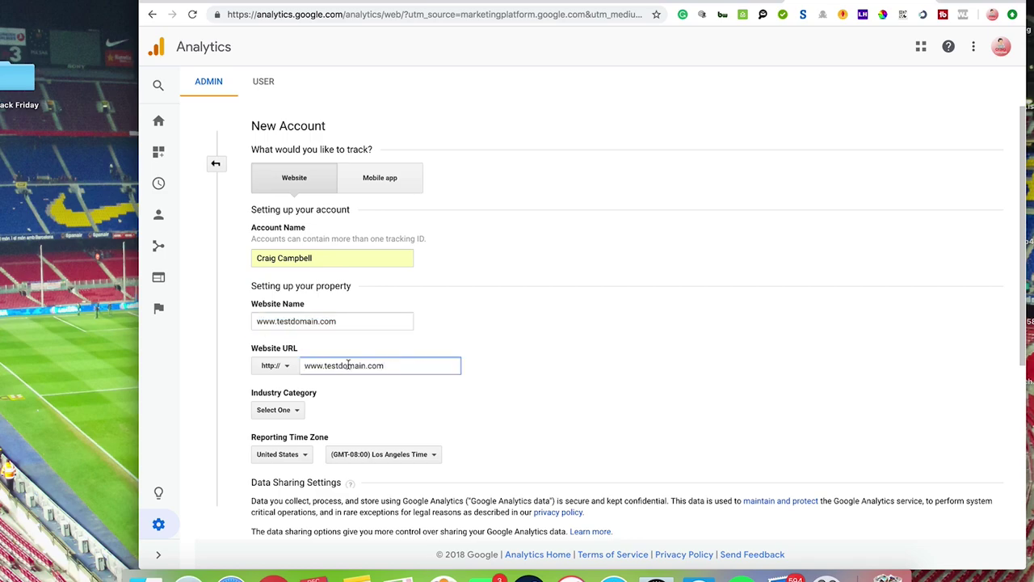
Choose Business and Industrial Markets as the industry and United Kingdom as the reporting time zone.
click(275, 409)
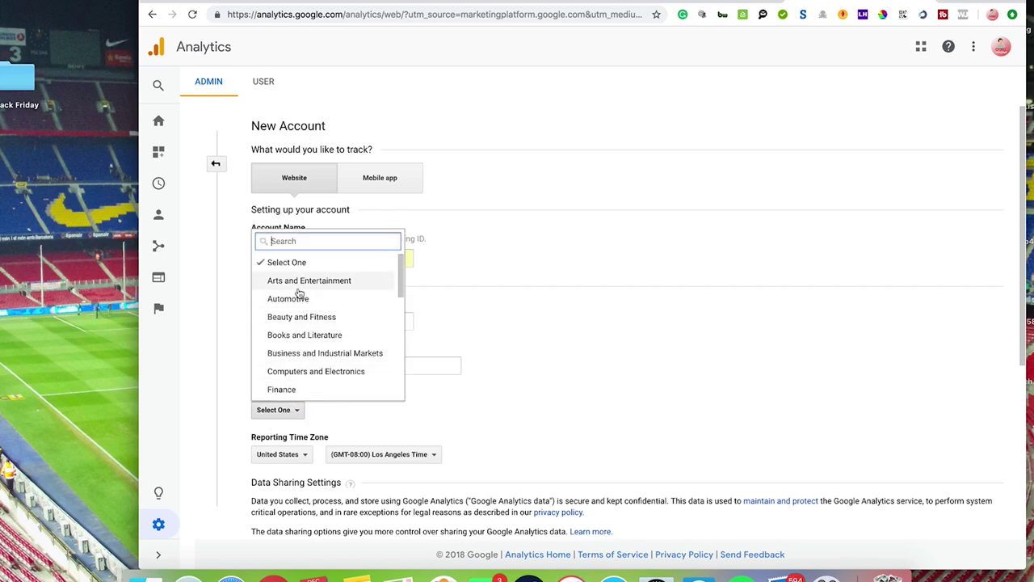
click(329, 356)
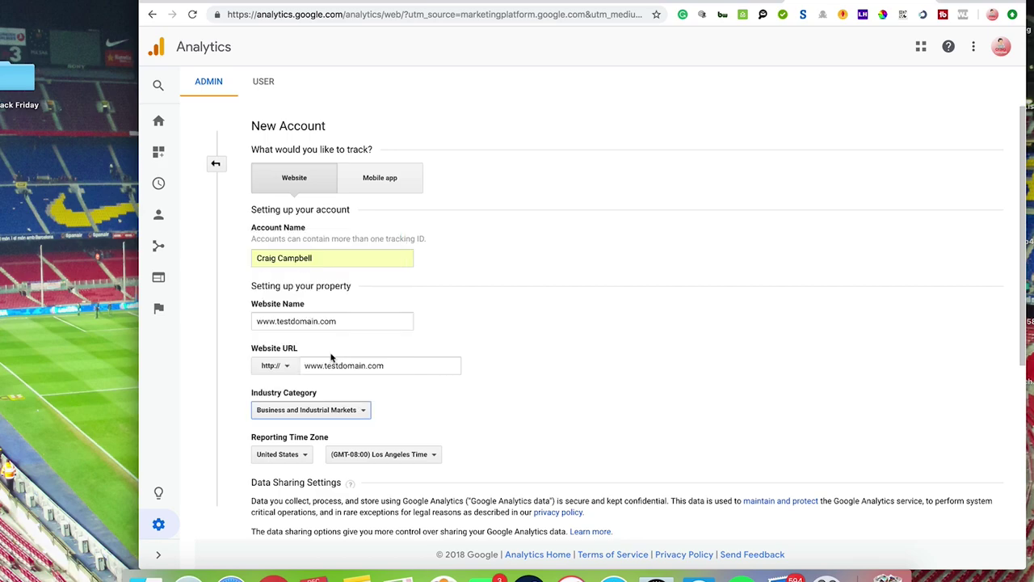
click(305, 455)
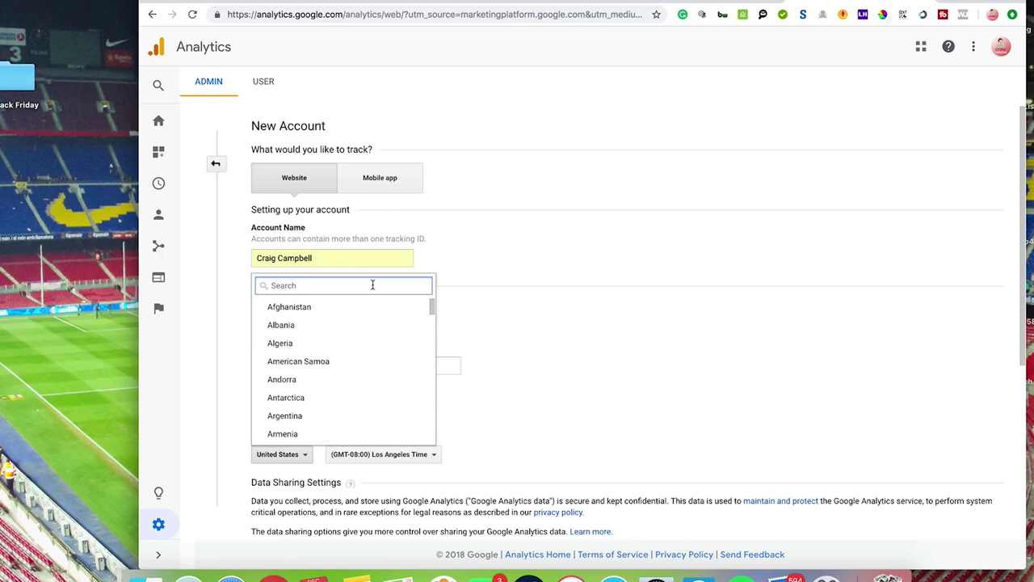
text(uni)
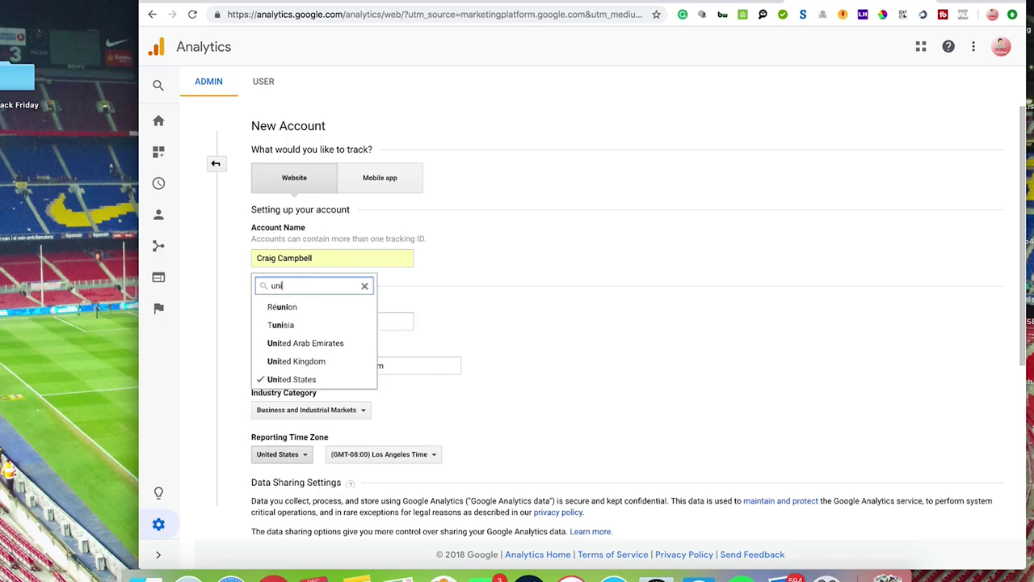
click(331, 361)
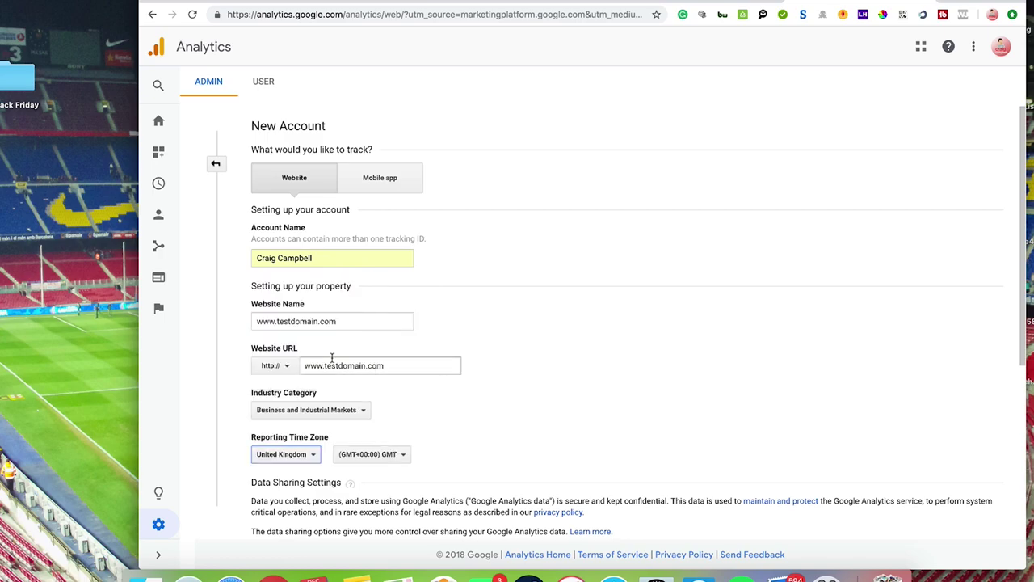
drag(542, 425, 565, 149)
click(566, 150)
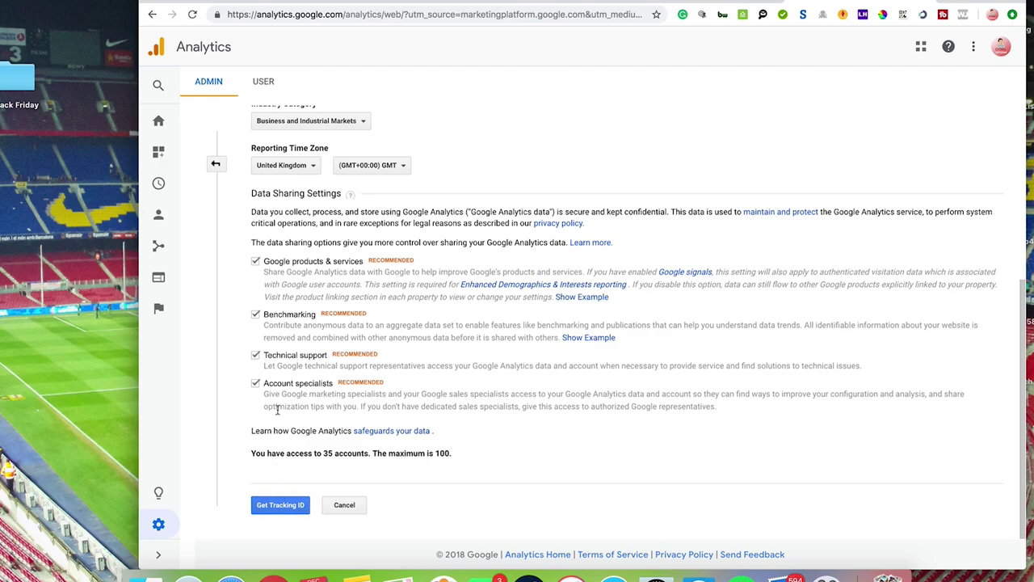
Request a tracking ID and accept both the Data Processing and Measurement Controller-Controller terms.
click(280, 507)
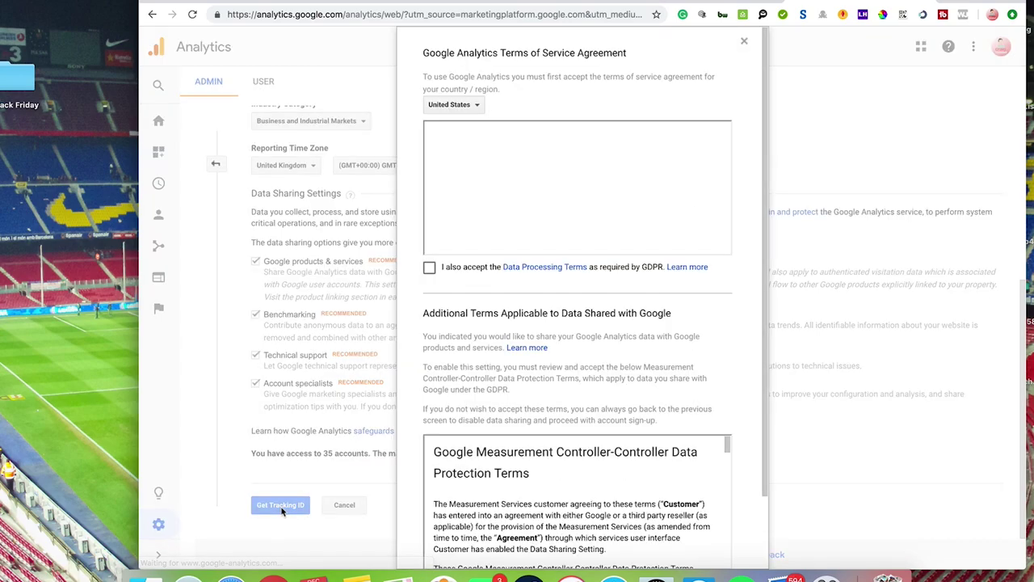
click(429, 269)
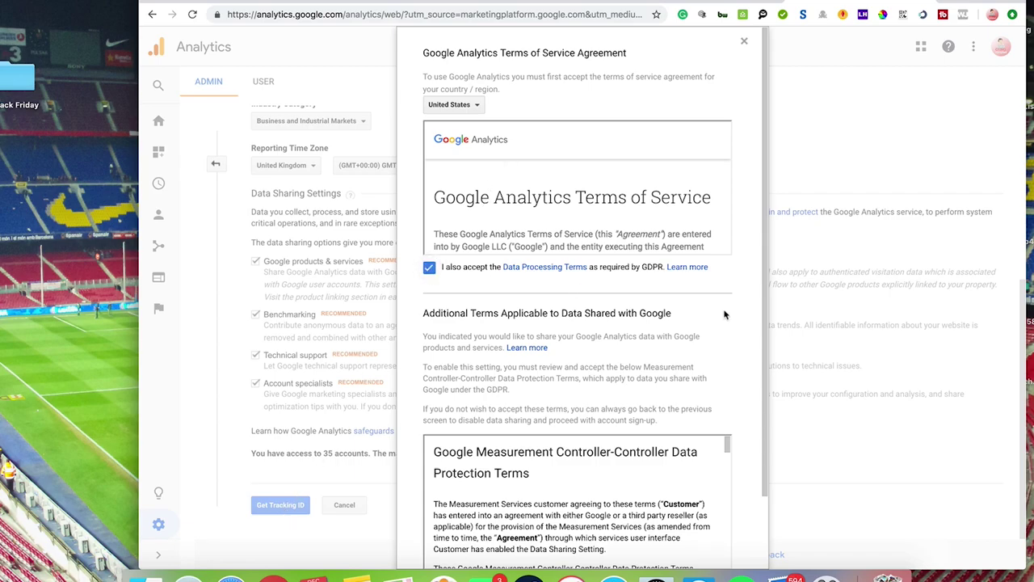
drag(723, 312, 716, 254)
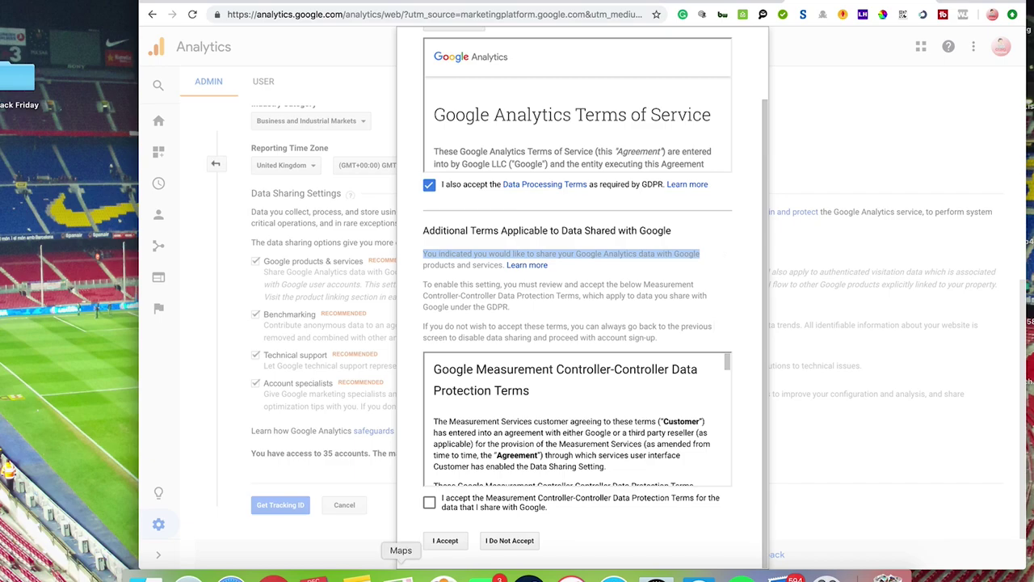
click(429, 502)
click(444, 541)
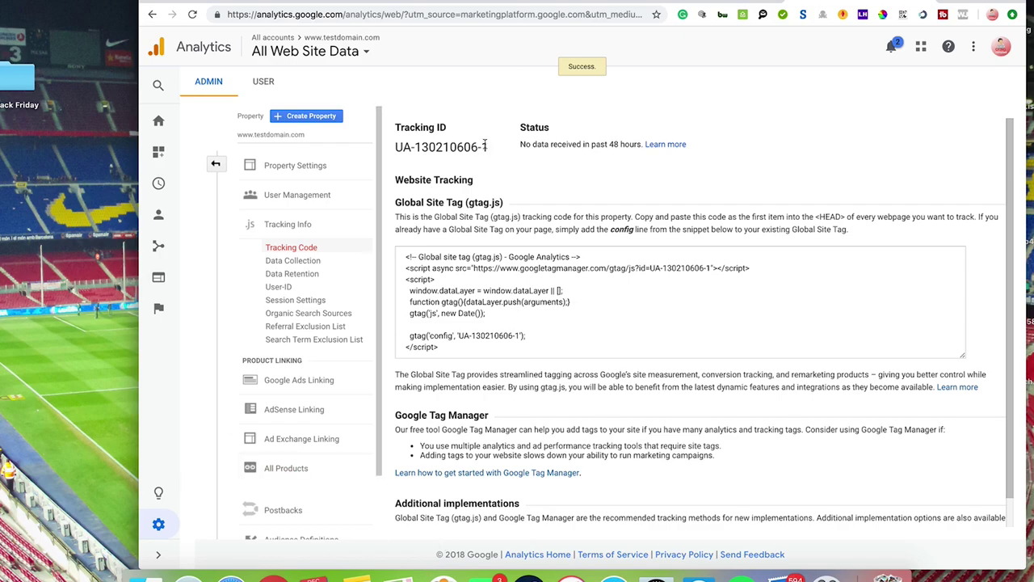
Select the new tracking ID, then the full Global Site Tag (gtag.js) code snippet.
drag(490, 147, 396, 144)
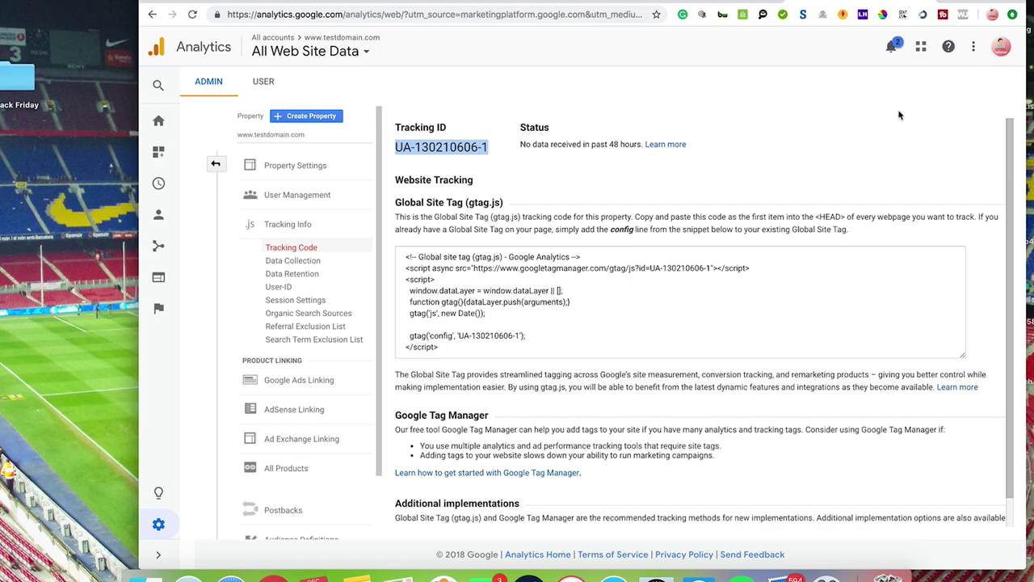
drag(1014, 139, 1010, 81)
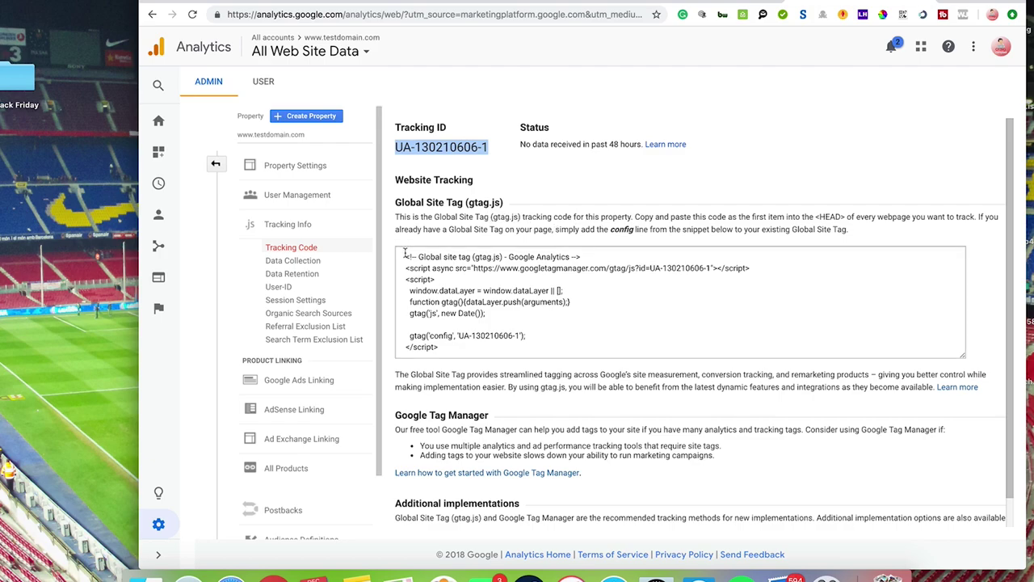
drag(406, 255, 553, 411)
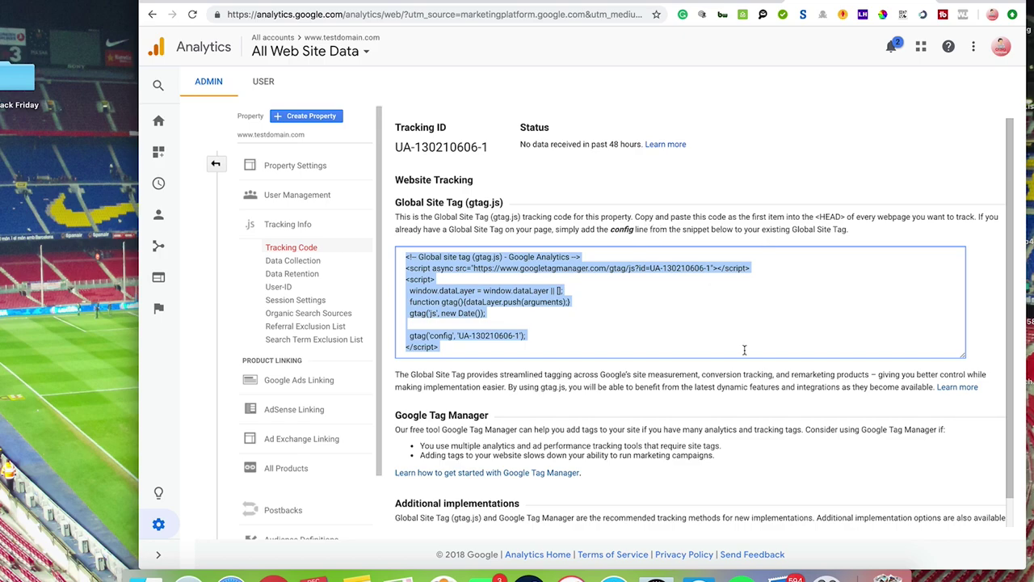
click(529, 335)
drag(526, 335, 410, 335)
click(410, 336)
drag(542, 414, 555, 370)
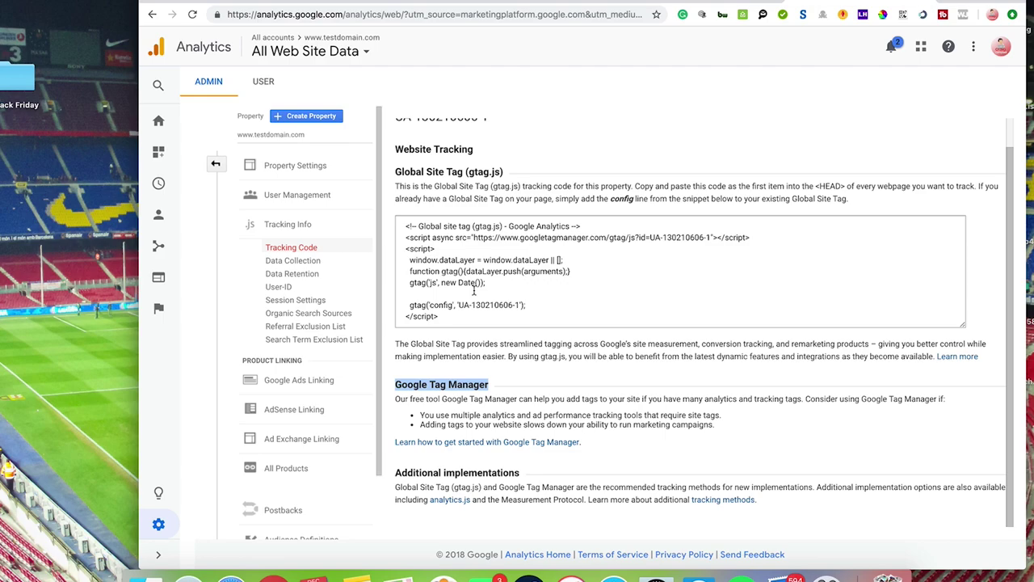
Search Google for 'google analytics for wordpress' in a new tab.
click(949, 3)
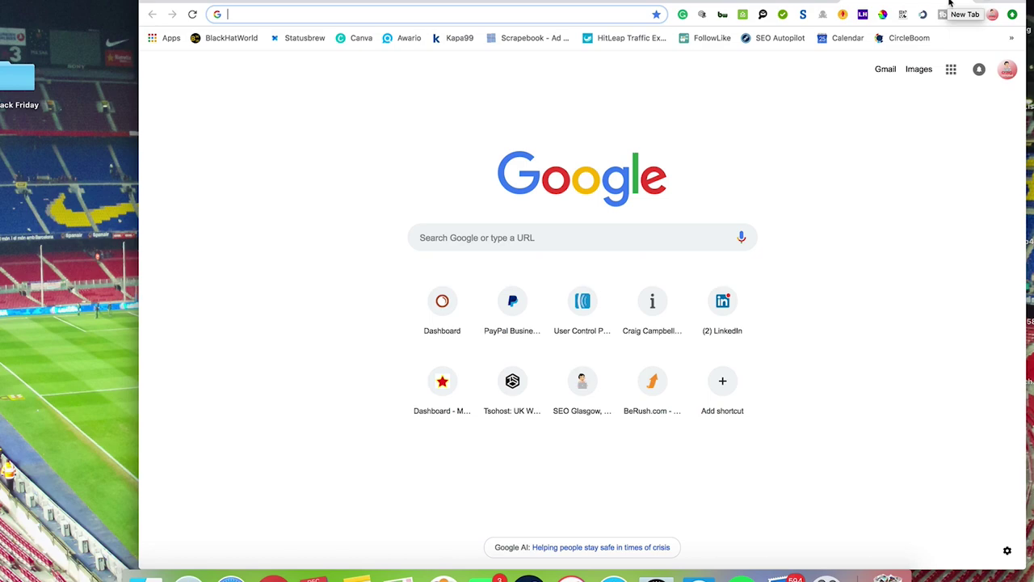
text(goofl)
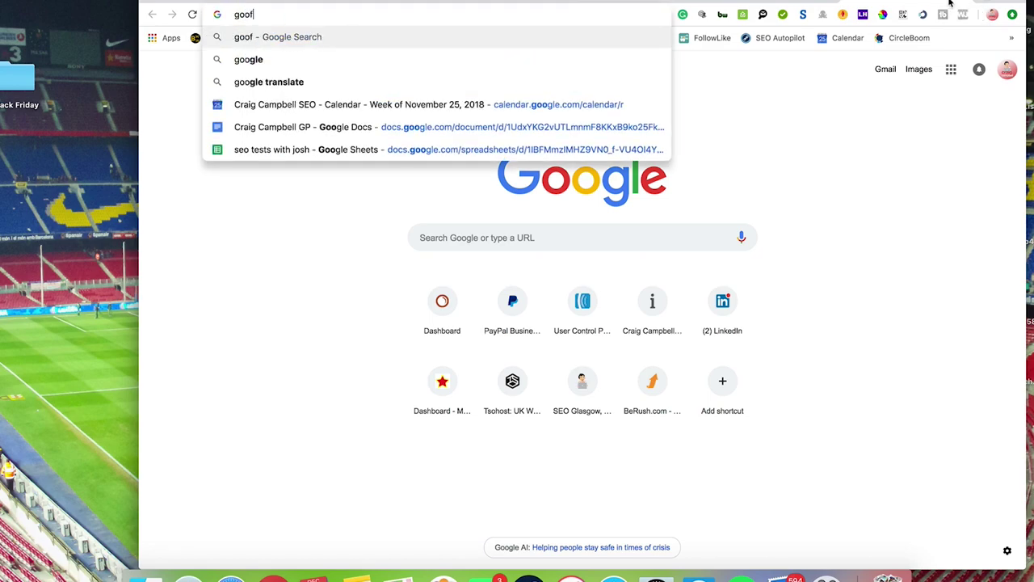
key(BackSpace)
key(BackSpace)
text(gle analyrt)
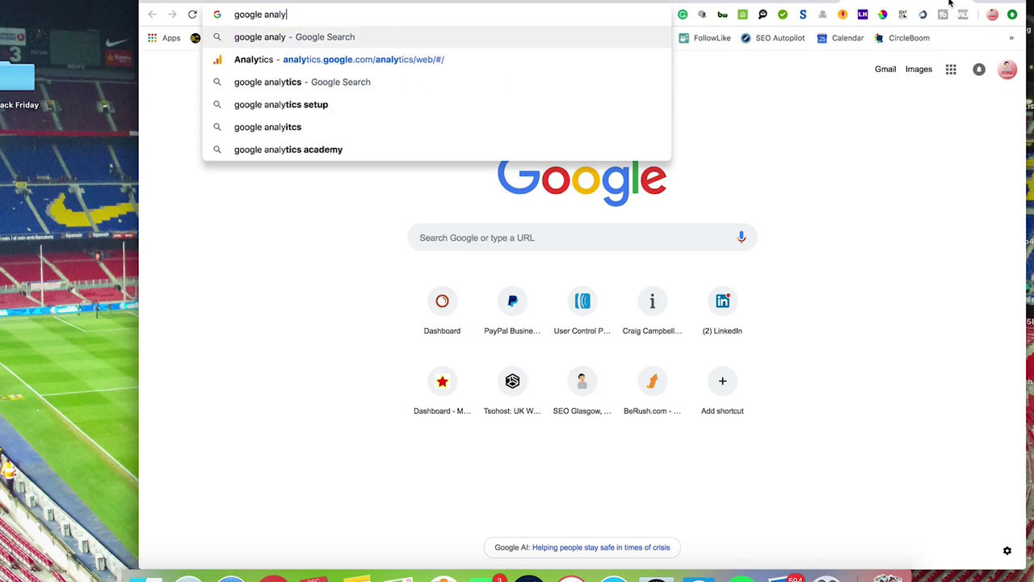
text(tics)
key(BackSpace)
key(BackSpace)
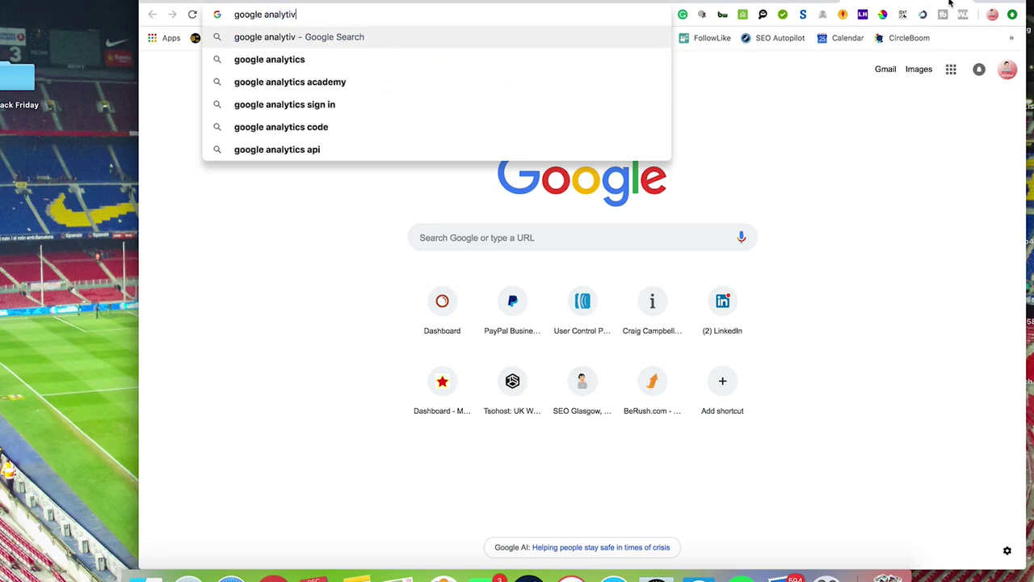
text(s for wordp)
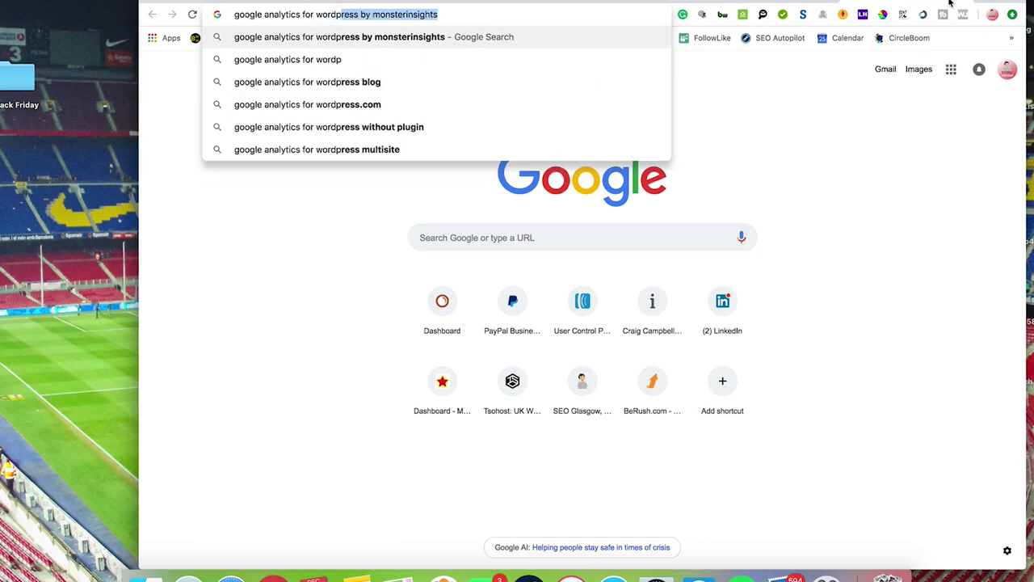
text(ress)
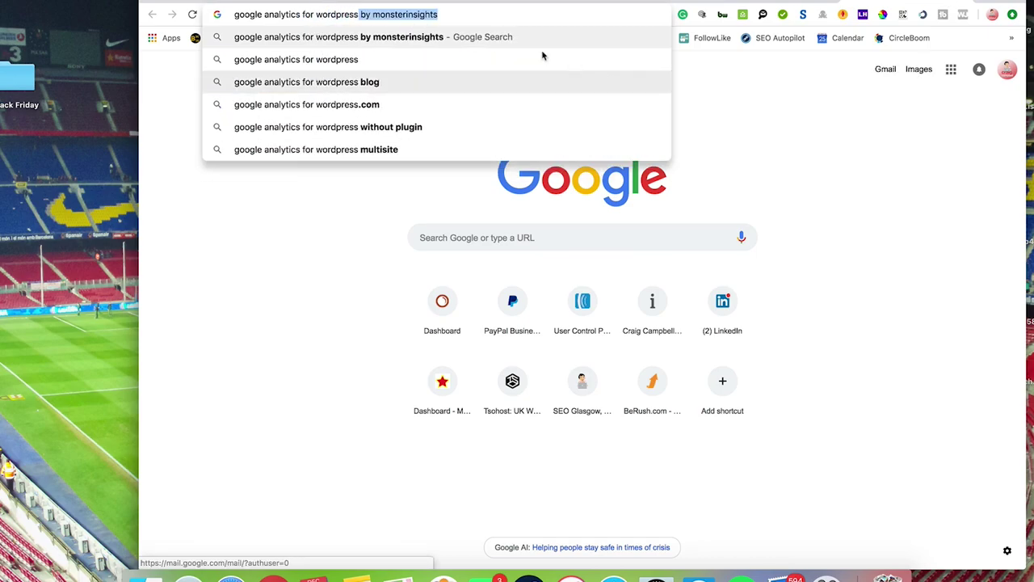
click(467, 59)
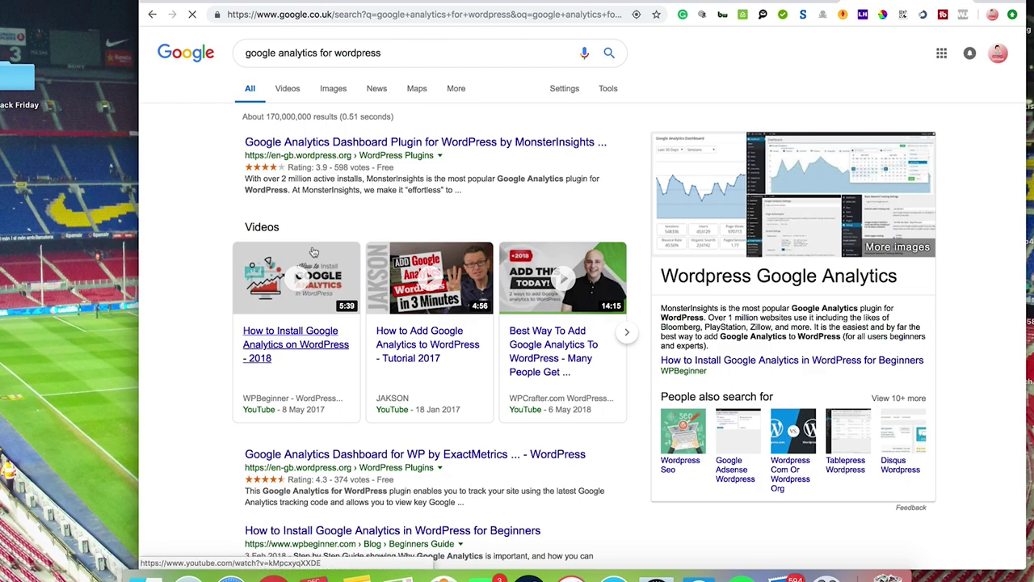
Open the MonsterInsights plugin page, review its Installation and Support tabs, then return to Details.
click(467, 145)
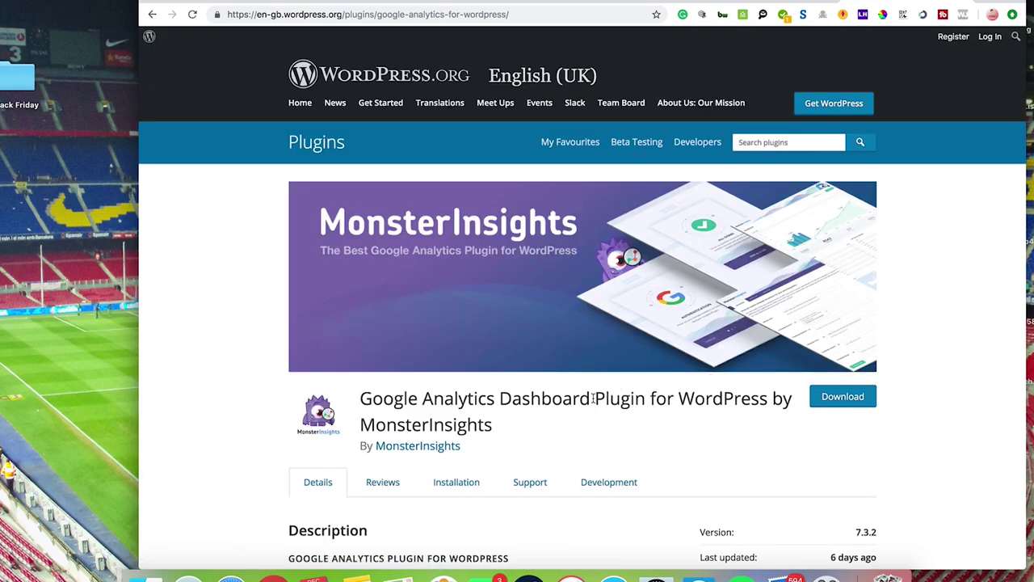
scroll(580, 435, down, 4)
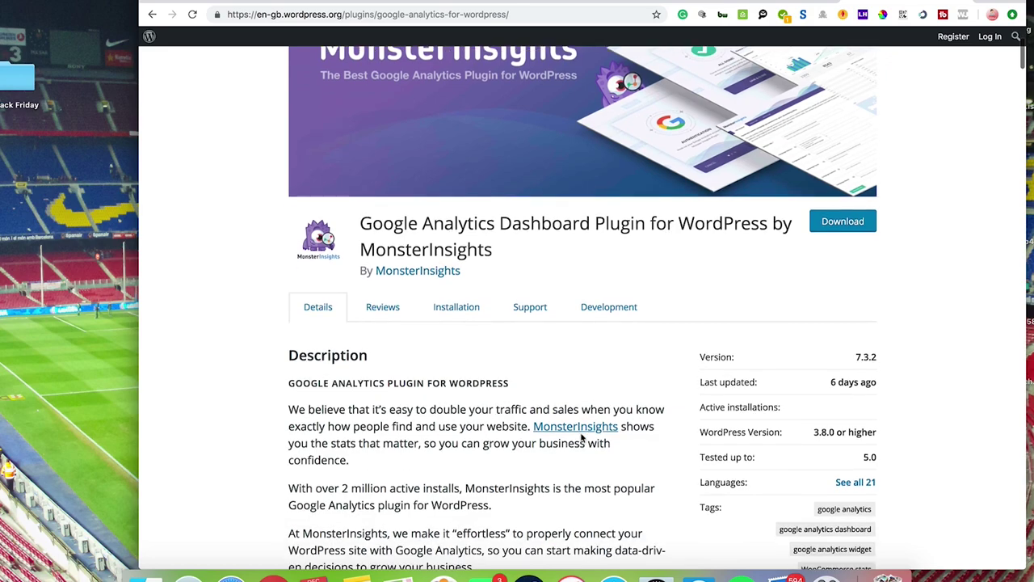
scroll(580, 437, down, 3)
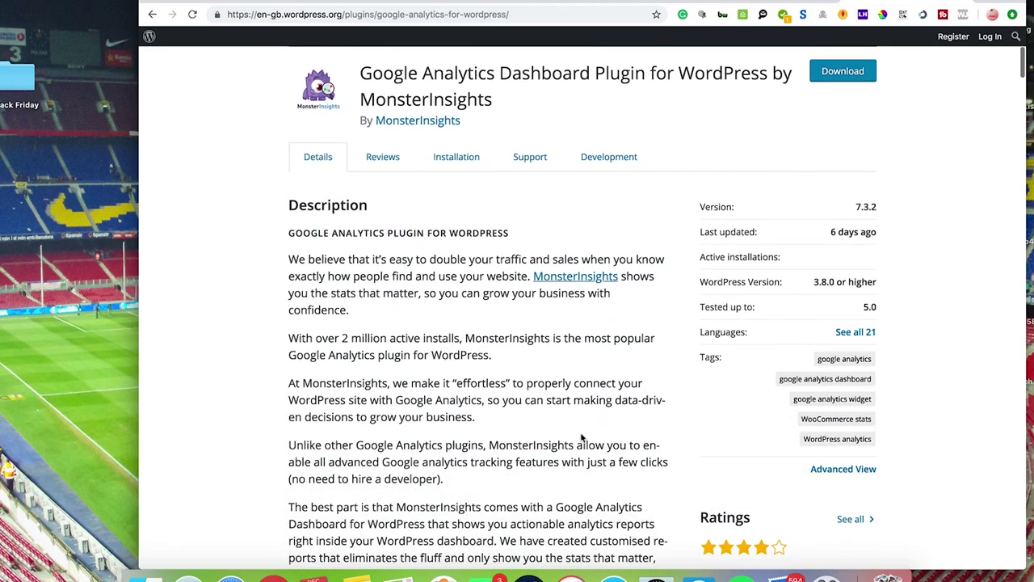
click(484, 161)
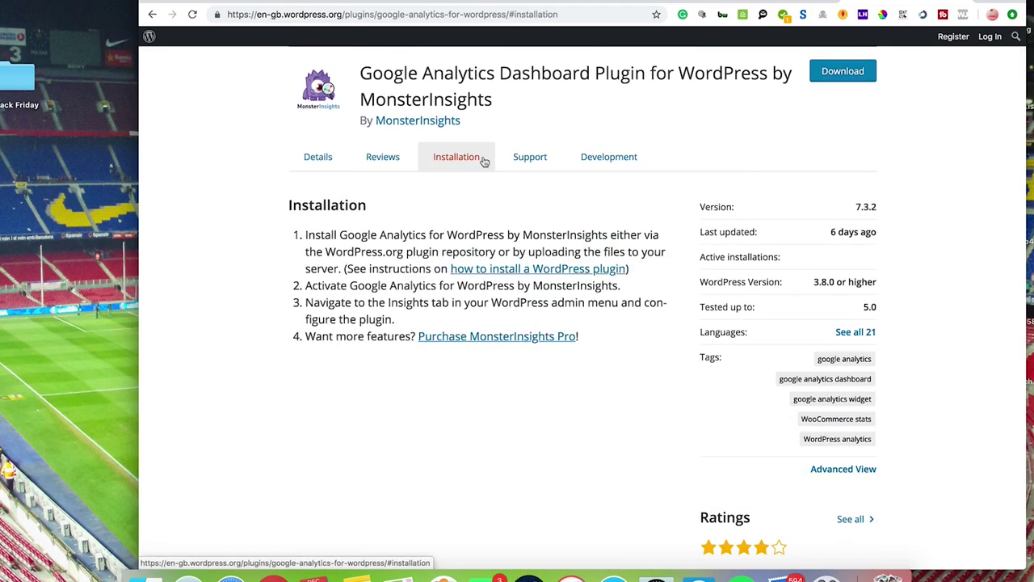
click(530, 158)
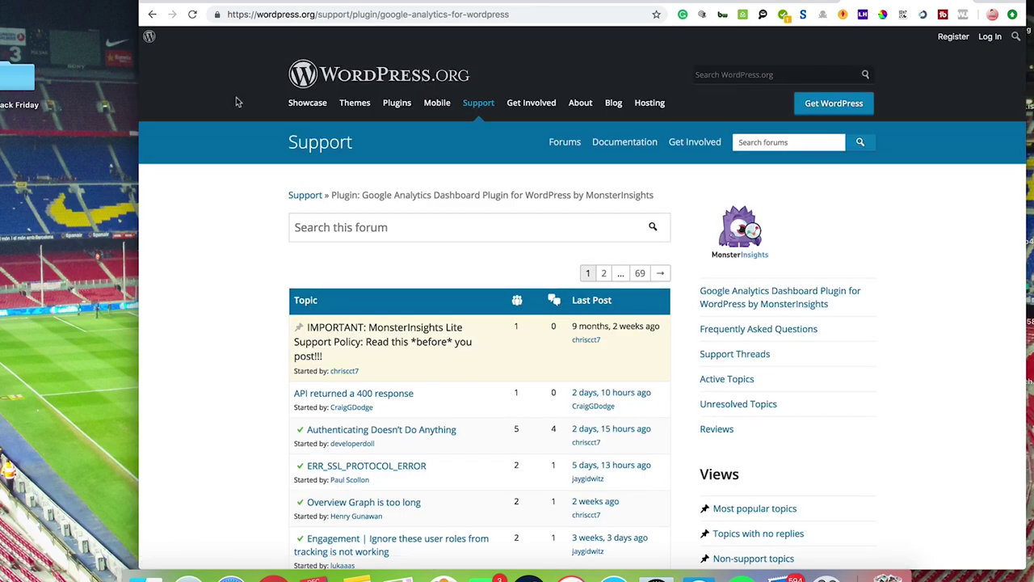
click(152, 14)
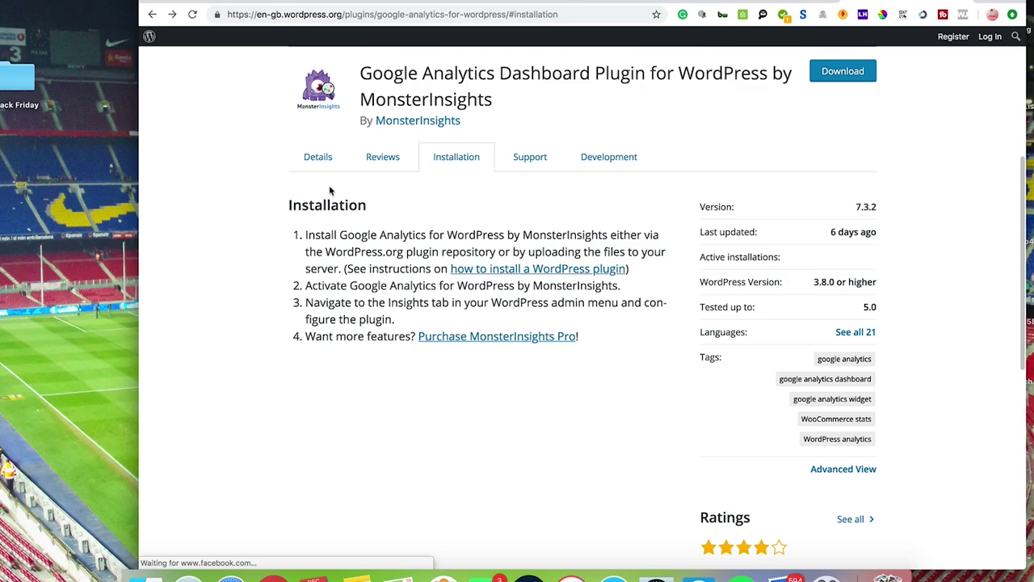
click(324, 160)
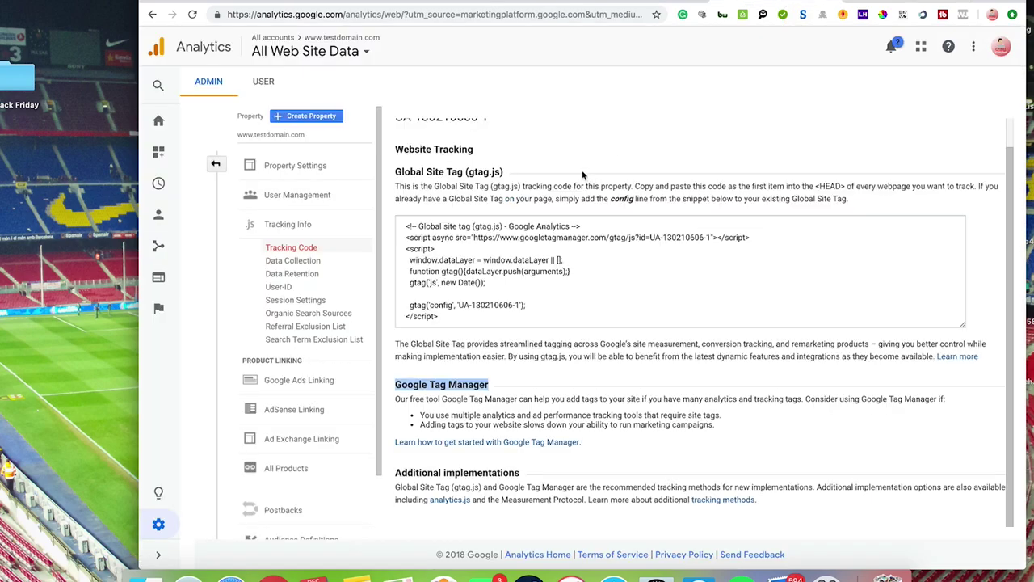
Select the tracking ID, then start typing the site address in a new tab.
click(599, 157)
scroll(600, 157, up, 1)
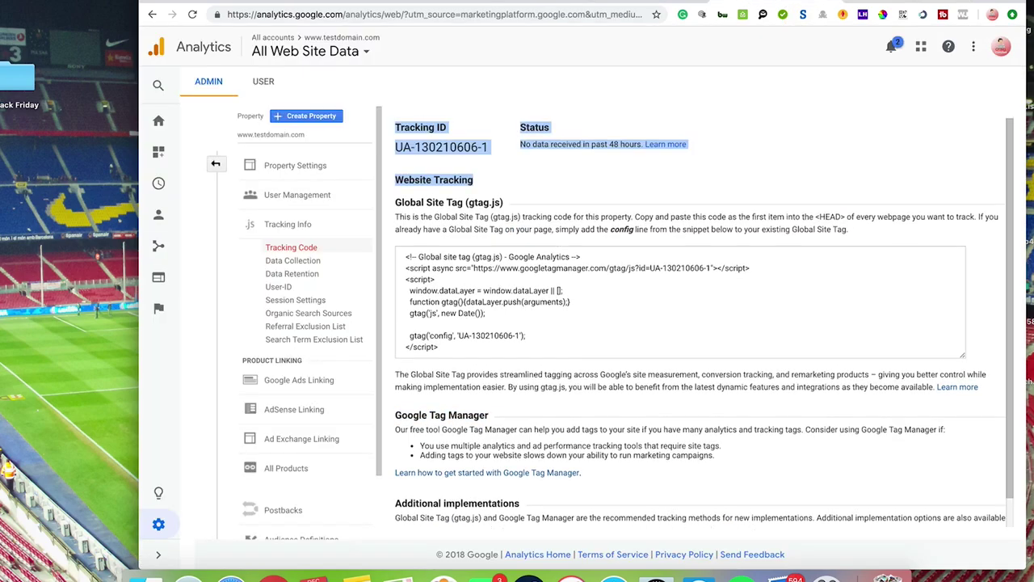
drag(409, 202, 397, 146)
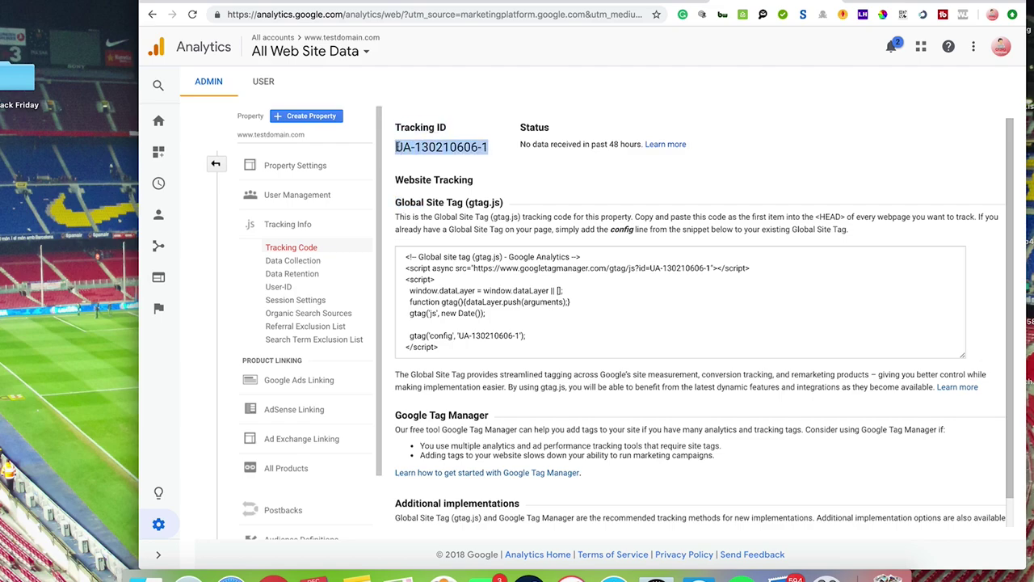
key(ctrl+t)
text(www.craigcampbellseo.co.uk)
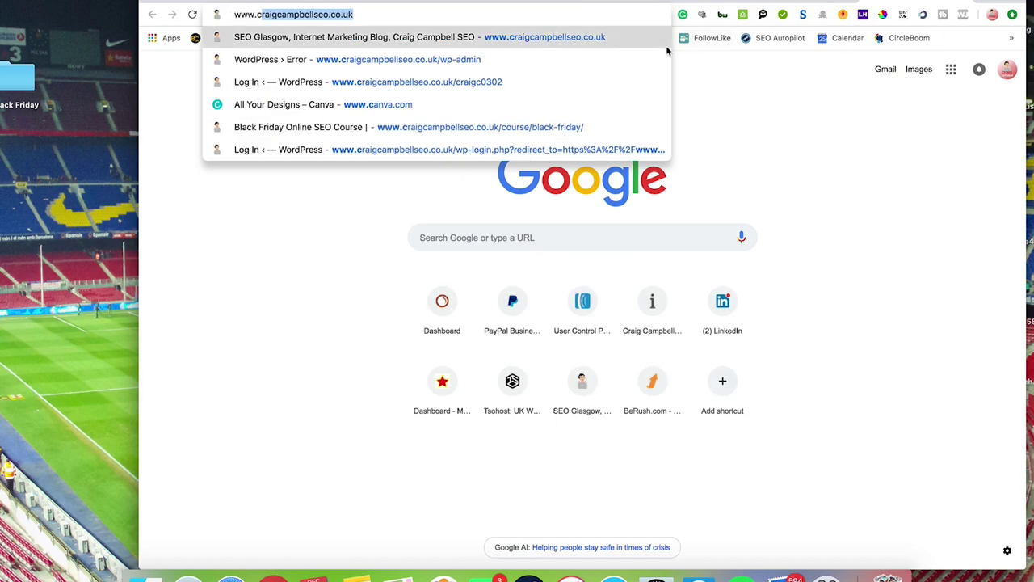
Load the site's wp-admin login and go to Plugins > Add New.
click(585, 84)
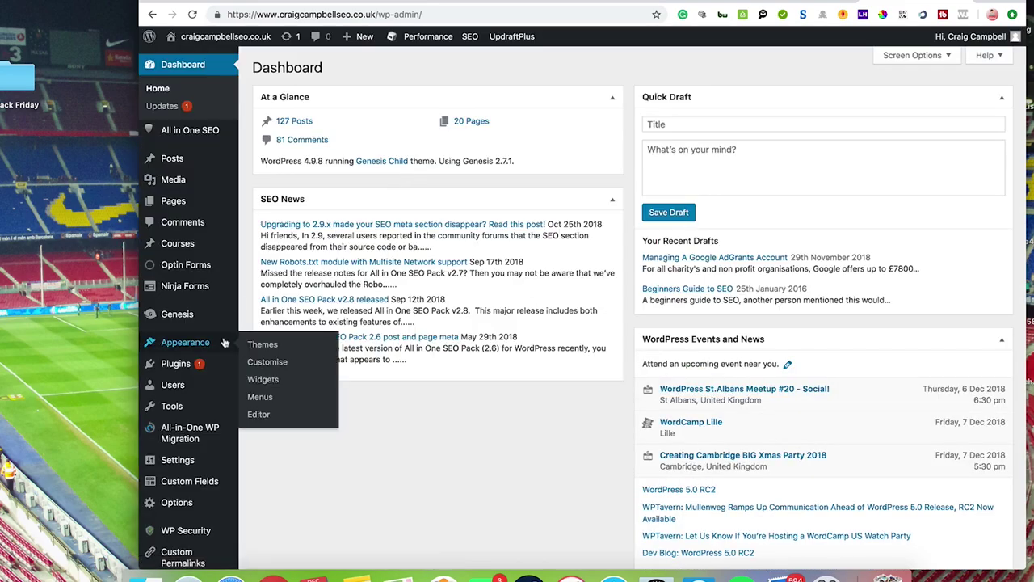
mouse_move(188, 414)
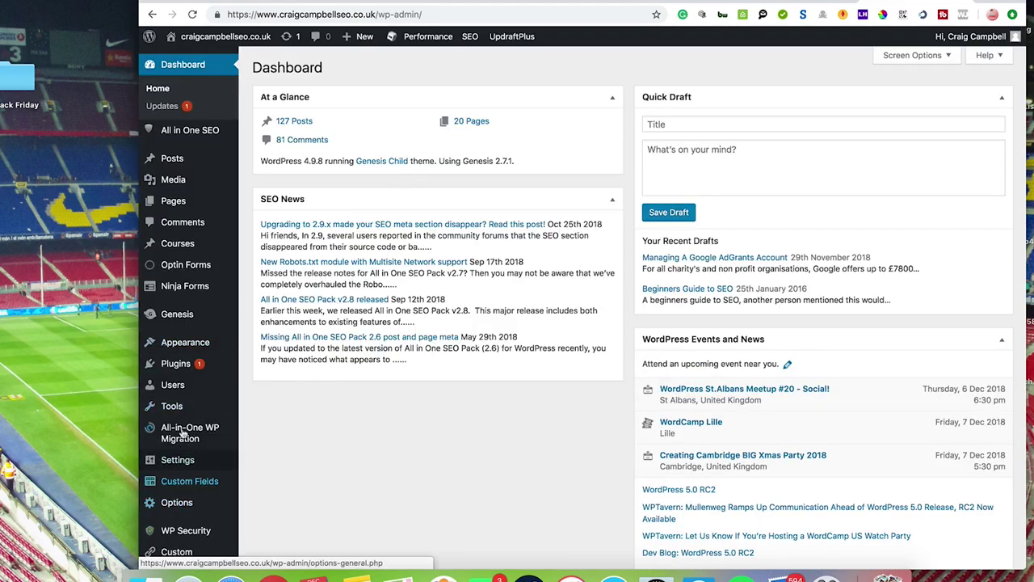
mouse_move(178, 370)
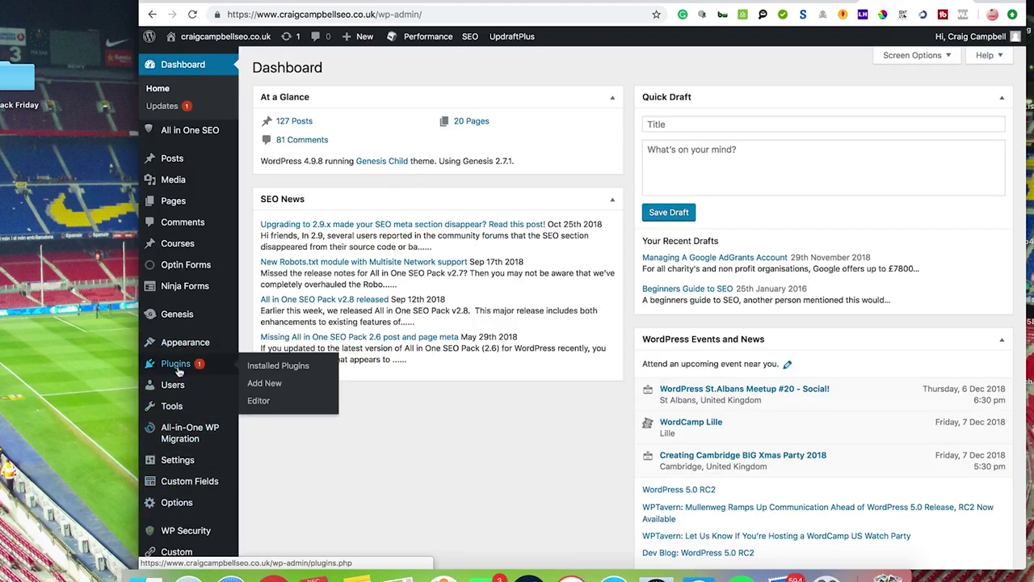
click(287, 387)
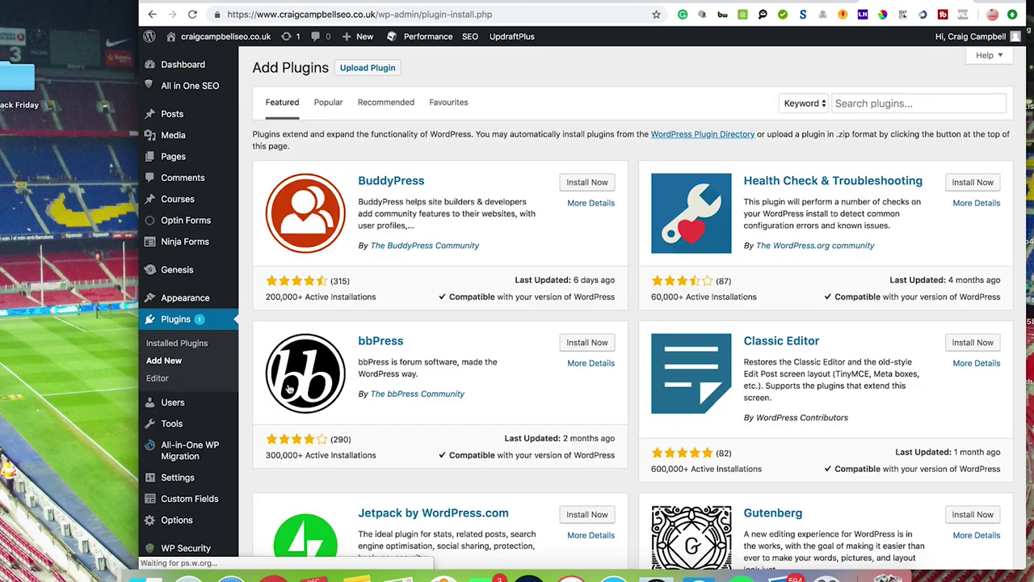
Search plugins for 'google analytics' and install the MonsterInsights plugin.
click(886, 101)
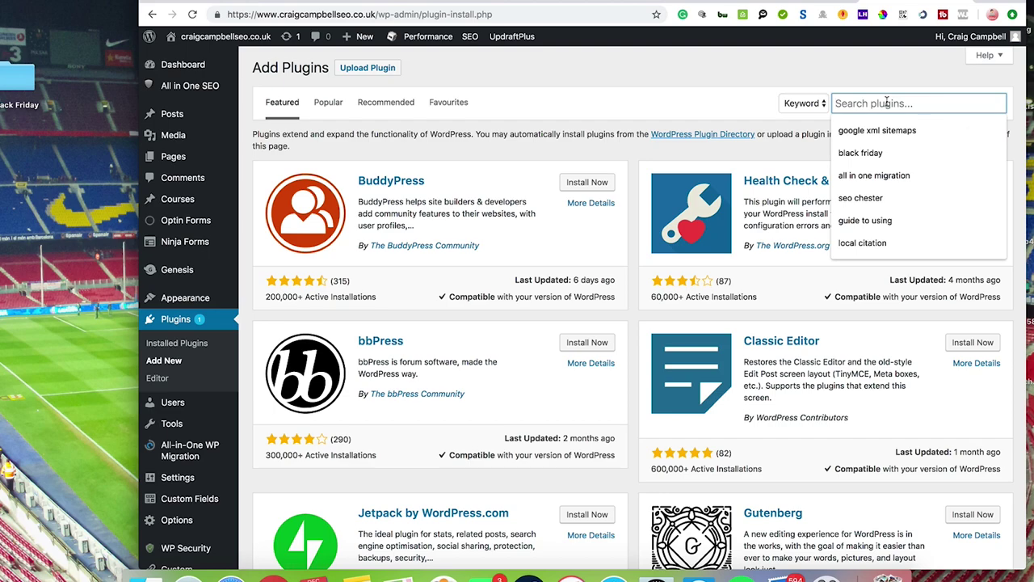
text(google analy)
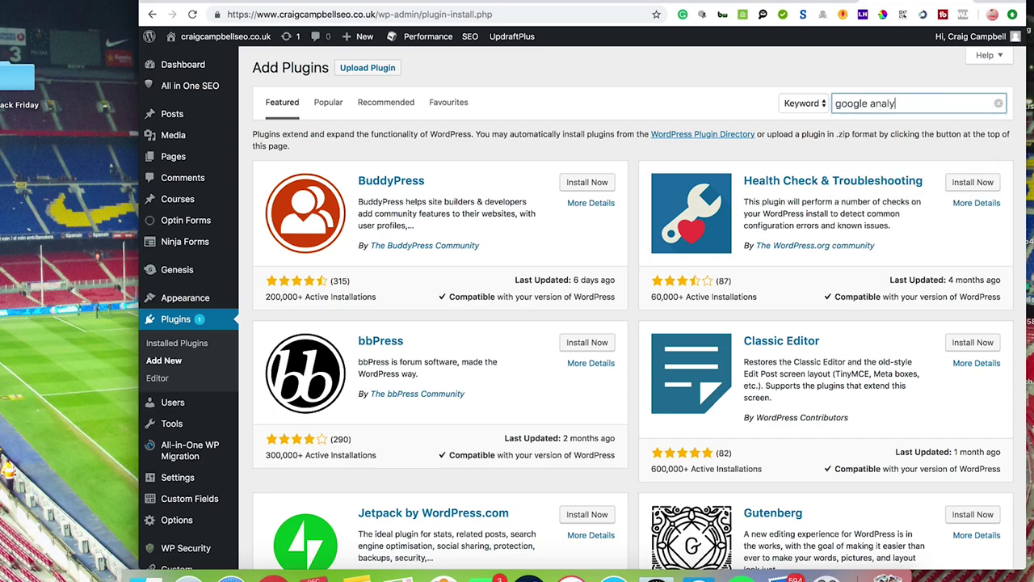
text(tics)
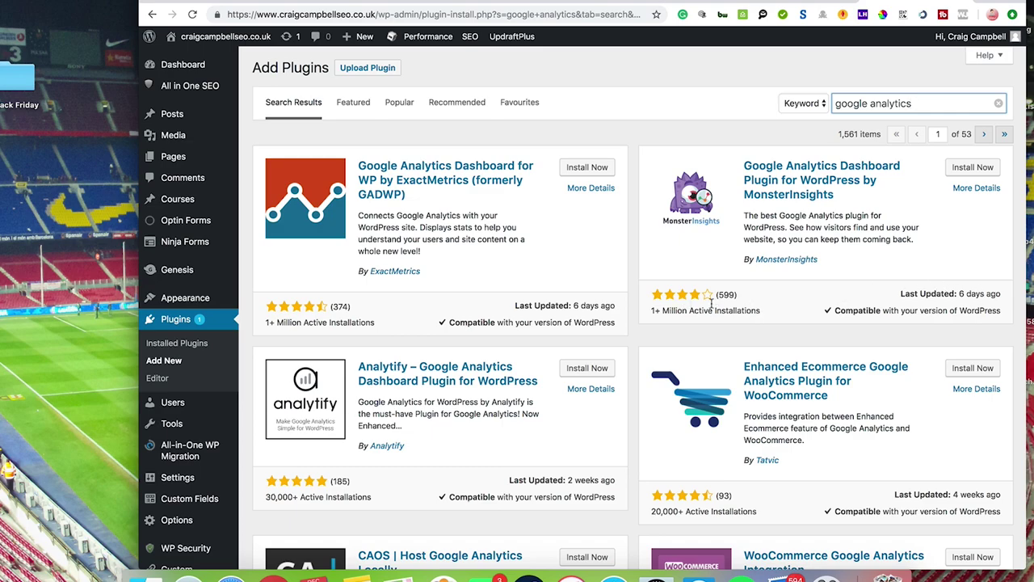
click(976, 167)
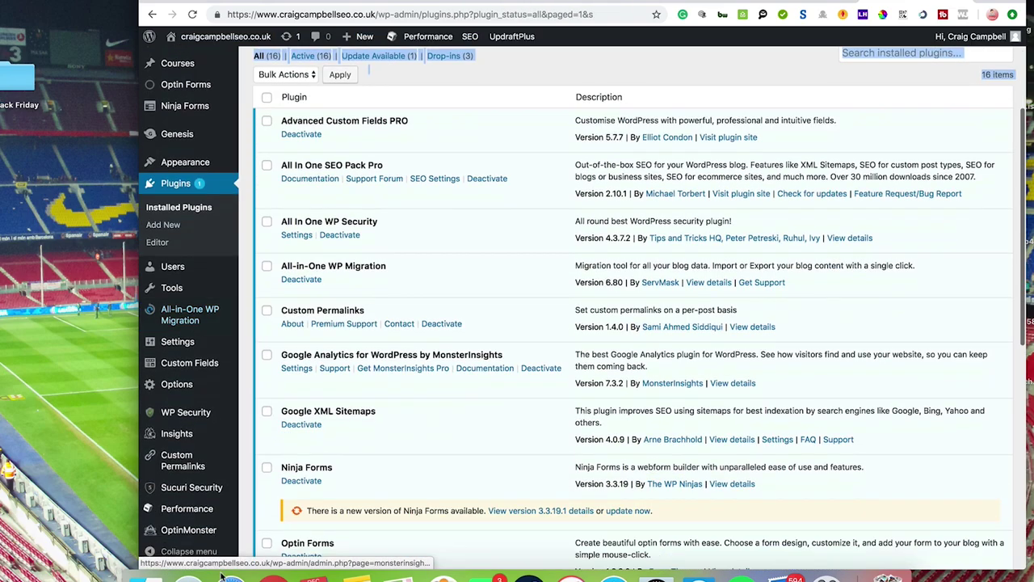
Go to Insights > Settings to open the MonsterInsights General tab.
scroll(517, 323, down, 8)
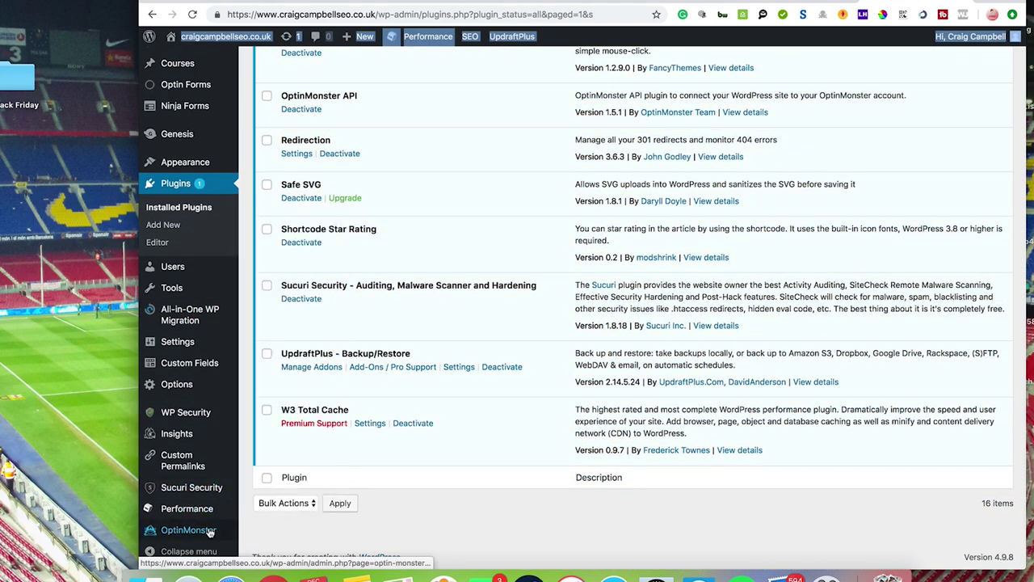
mouse_move(202, 510)
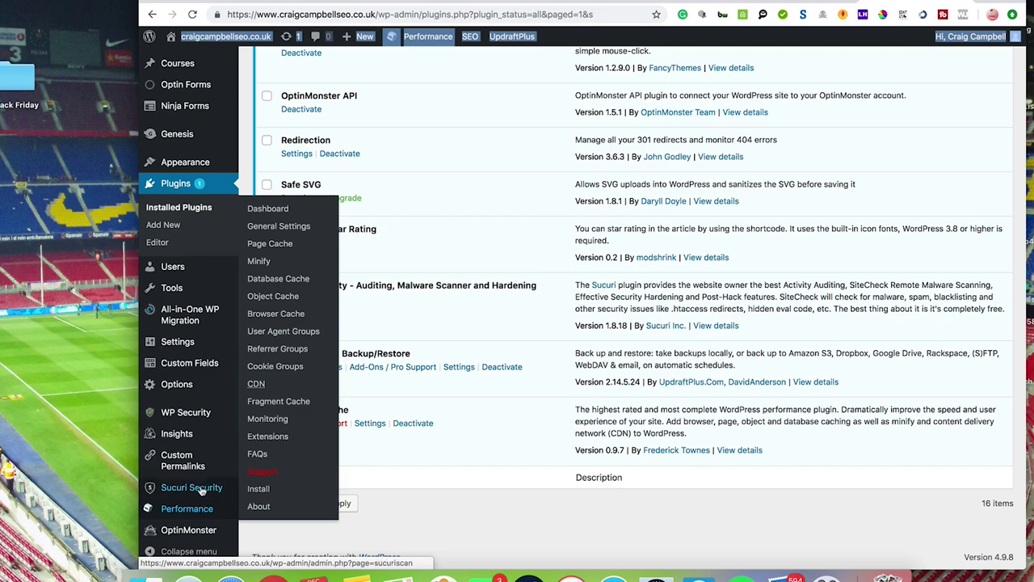
mouse_move(186, 436)
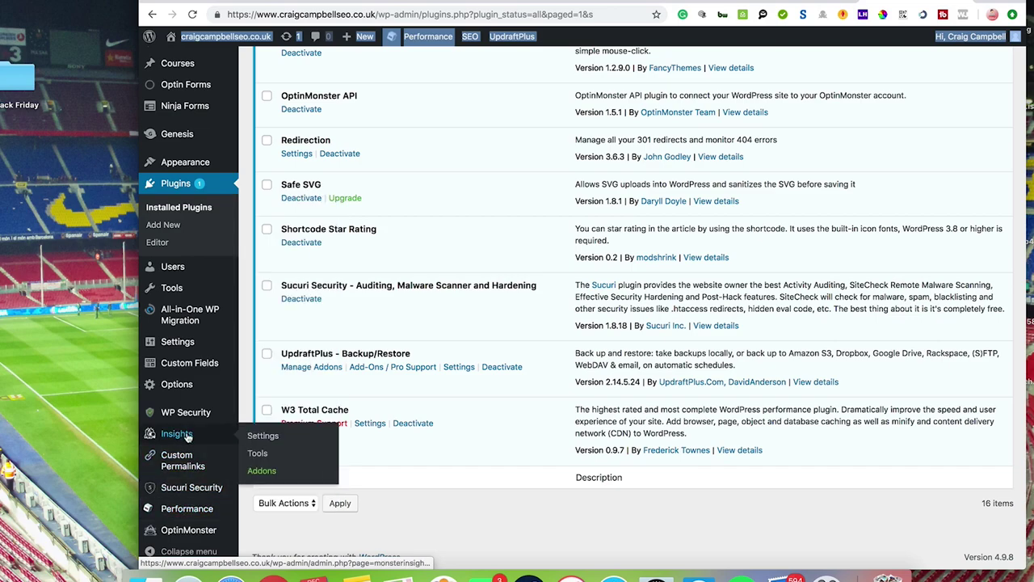
click(273, 437)
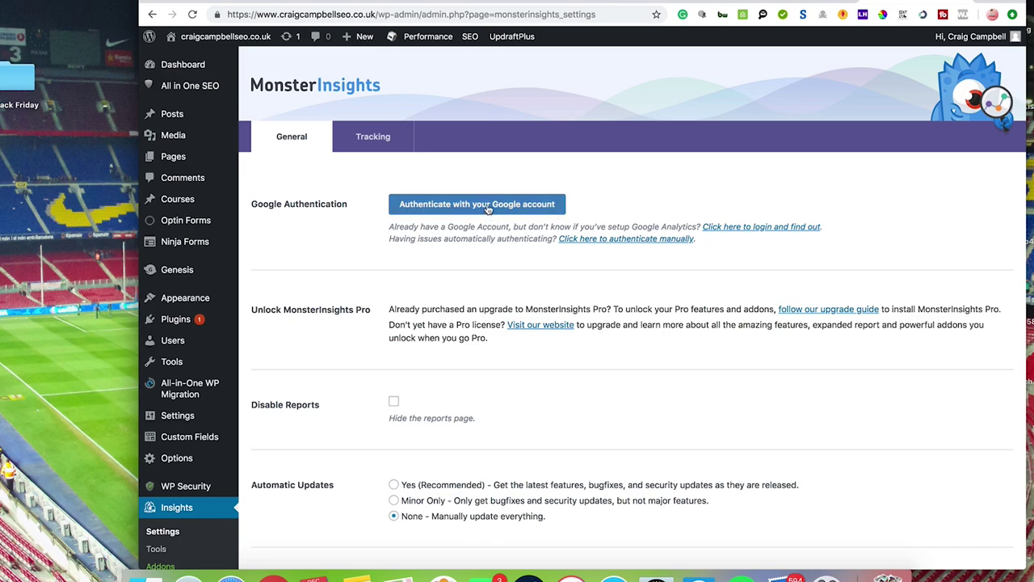
Check the Tracking tab, return to General, and begin authenticating with a Google account.
click(372, 138)
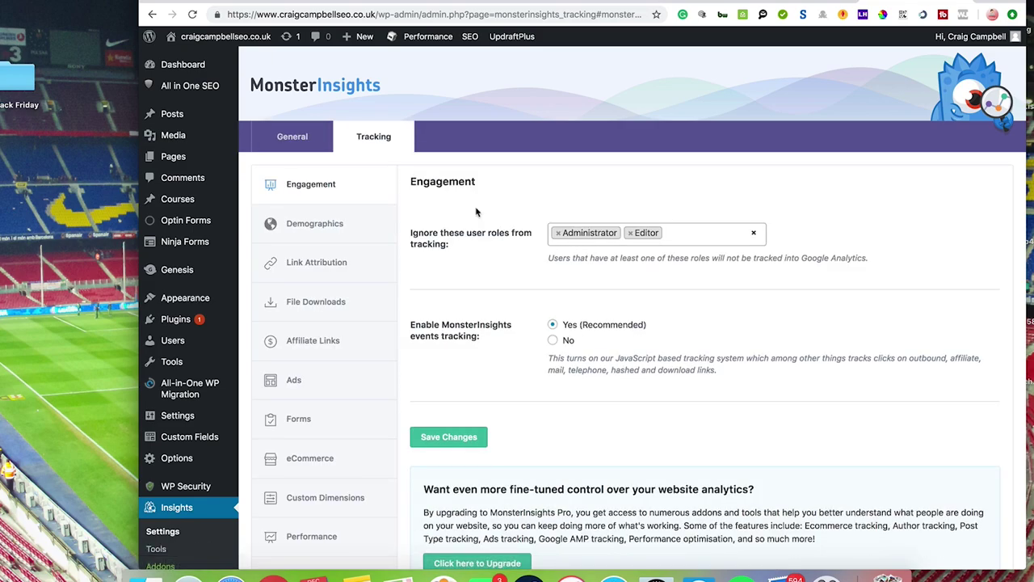
click(294, 137)
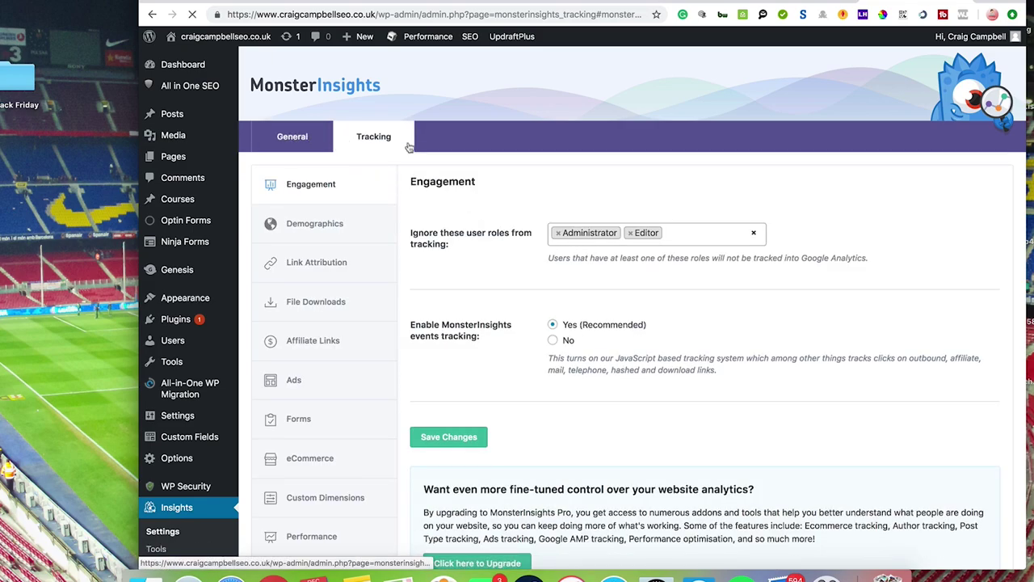
click(494, 207)
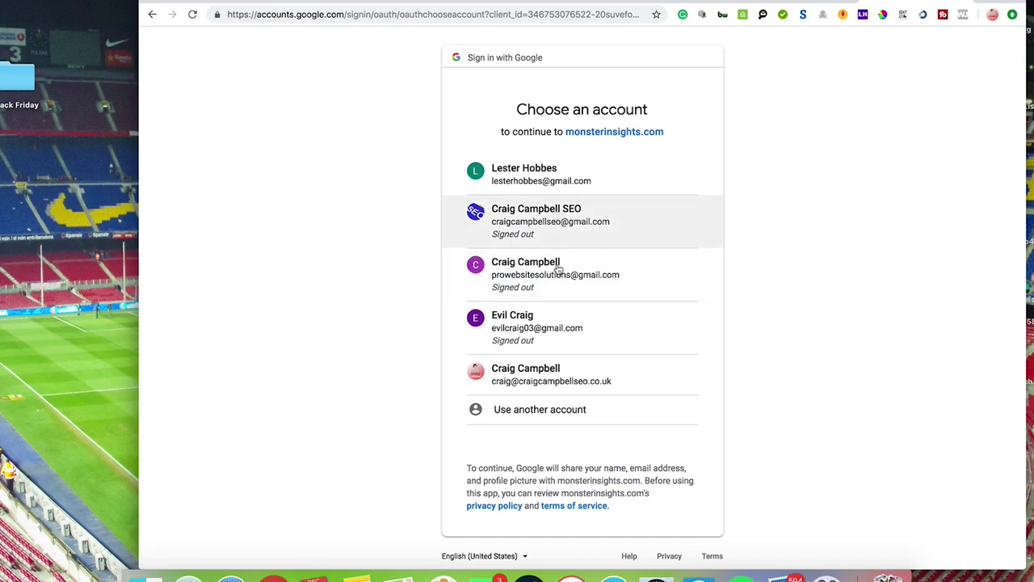
Pick the site's Google account in the Choose an account list to authorize MonsterInsights.
click(589, 376)
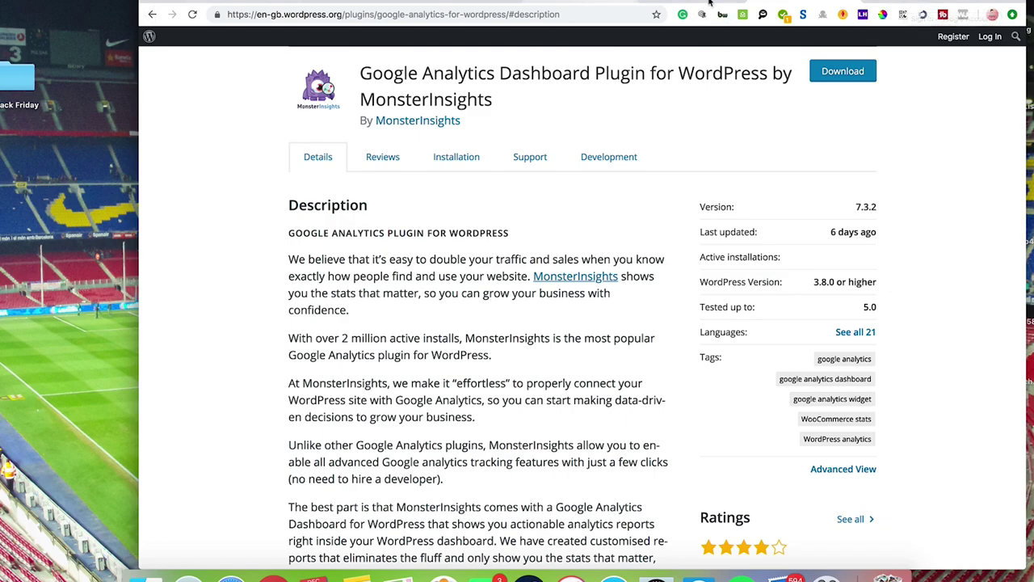
Enter the site's address in the address bar and go to its wp-admin Dashboard.
click(294, 18)
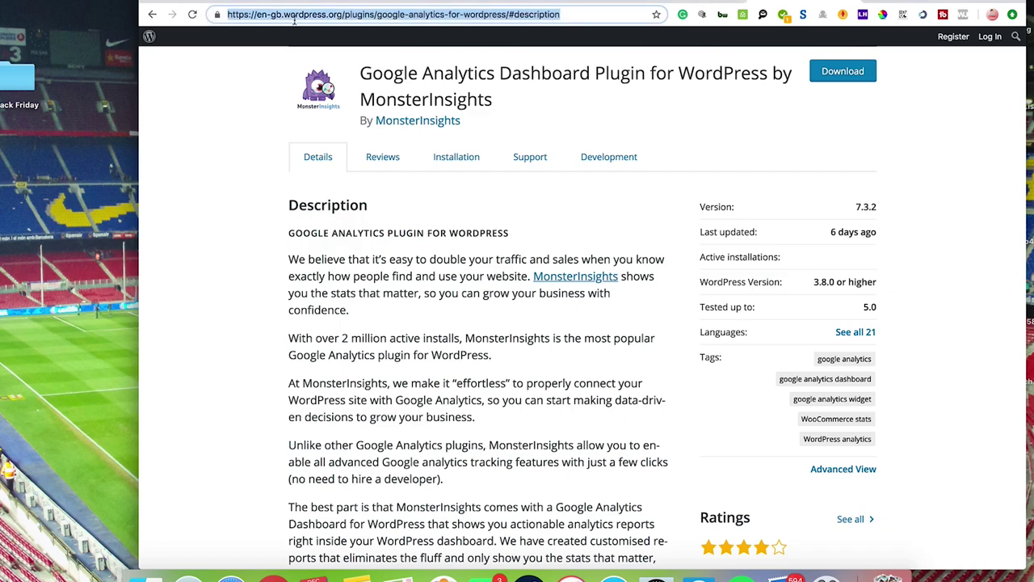
text(www.craig)
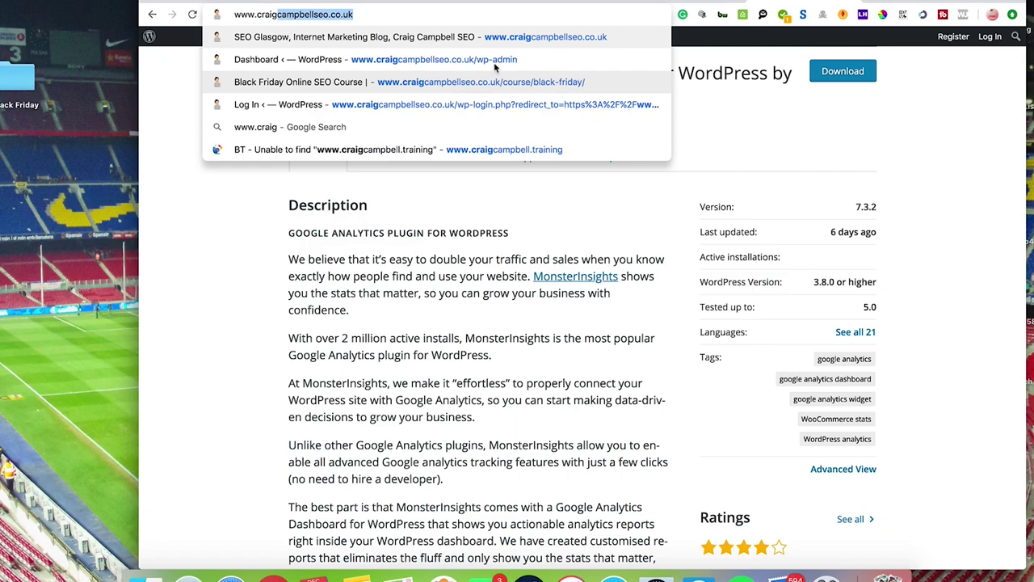
click(536, 58)
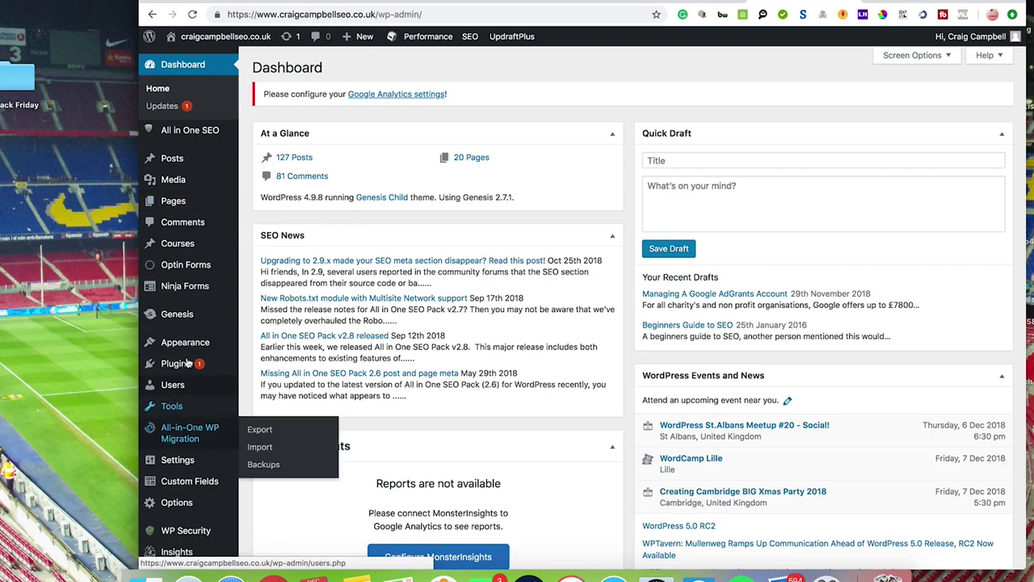
Search the Add New plugins directory for 'header and footer s'.
mouse_move(186, 363)
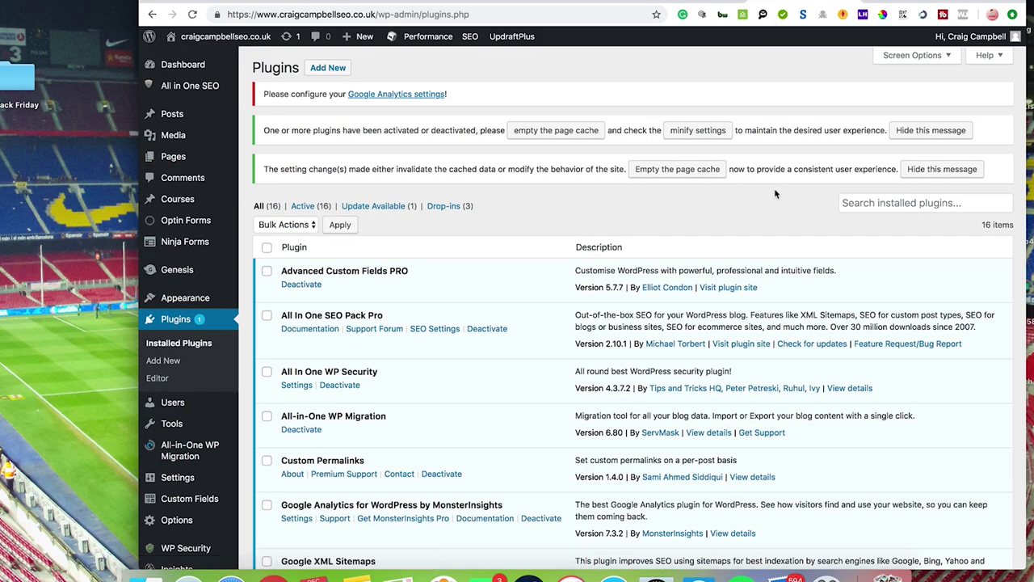
click(335, 65)
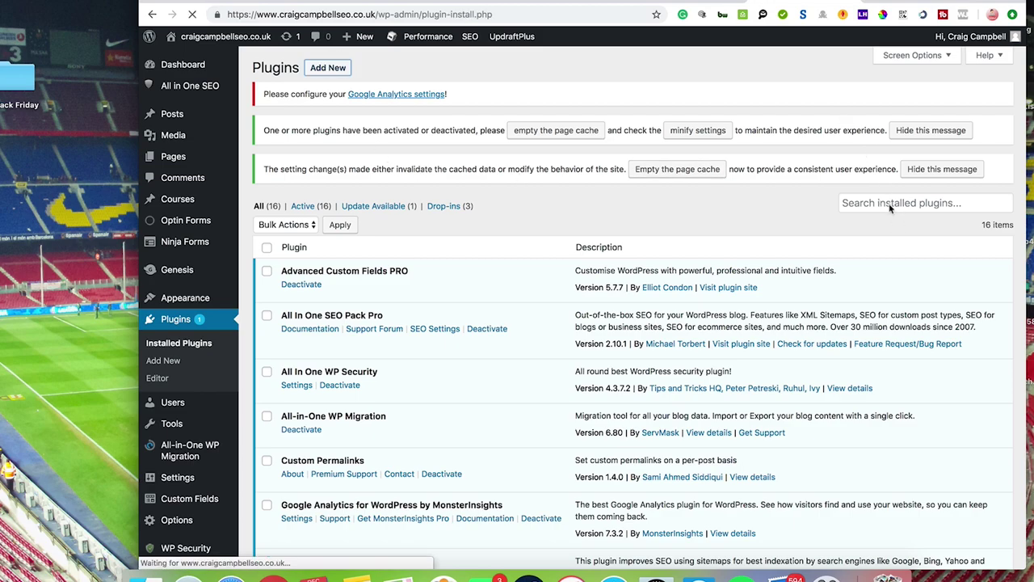
click(870, 139)
text(a)
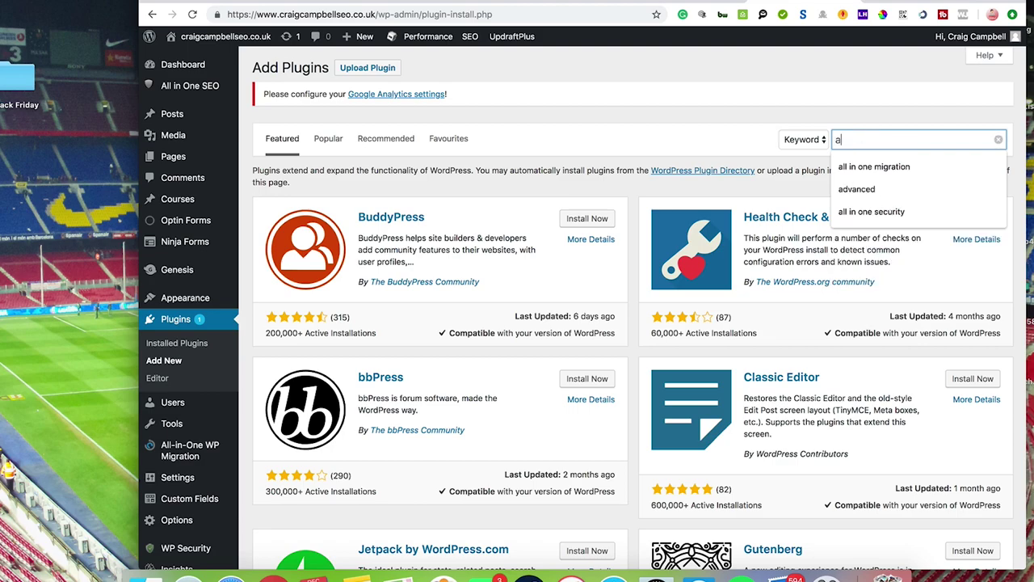
key(BackSpace)
text(hea)
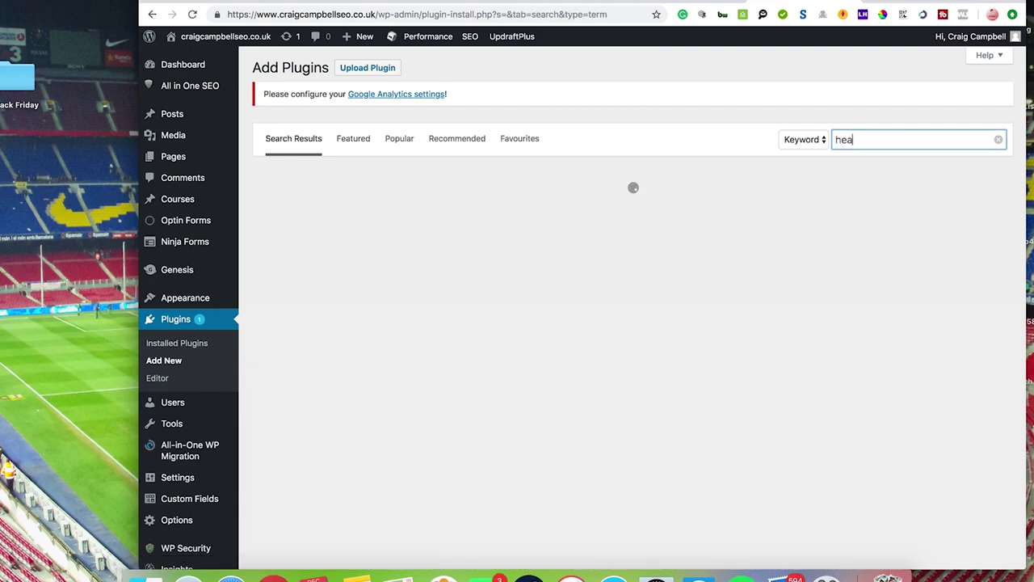
text(der and footer scripts)
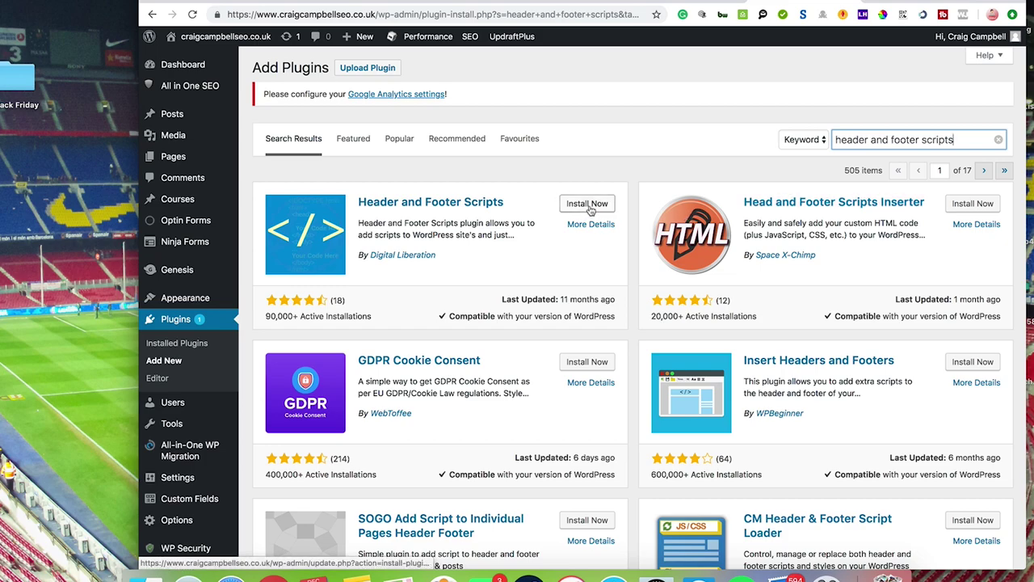
Install and activate Header and Footer Scripts, then select the gtag.js snippet in Analytics.
click(589, 206)
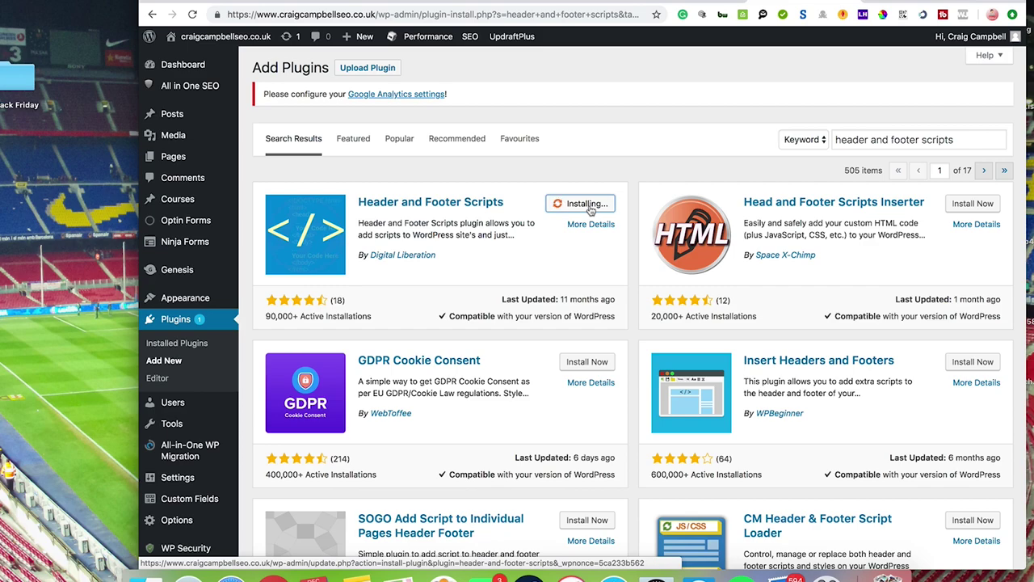
click(592, 208)
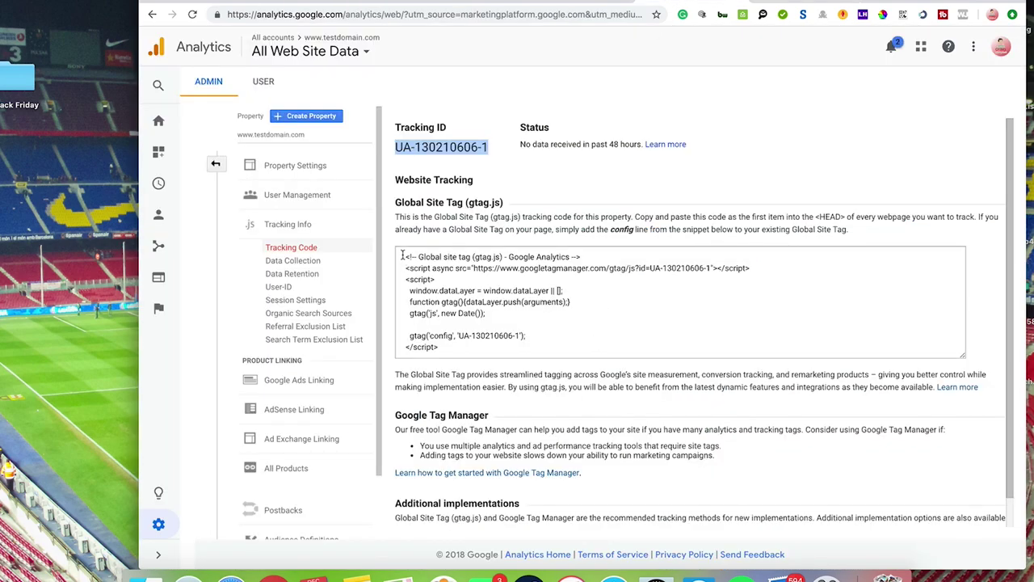
drag(403, 255, 551, 370)
key(super+c)
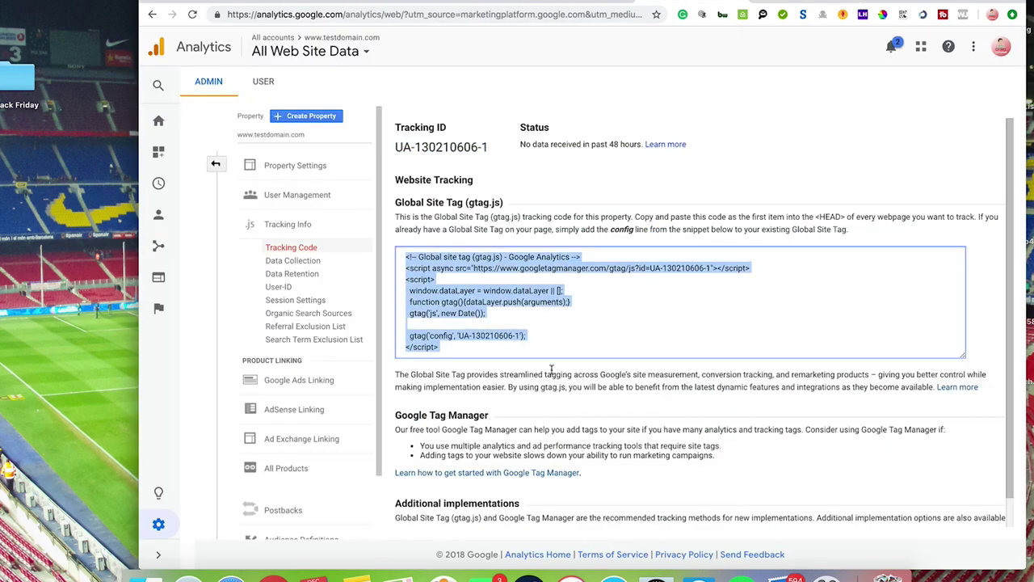
Paste the gtag.js snippet into the Scripts in header box of Header and Footer Scripts settings.
click(811, 5)
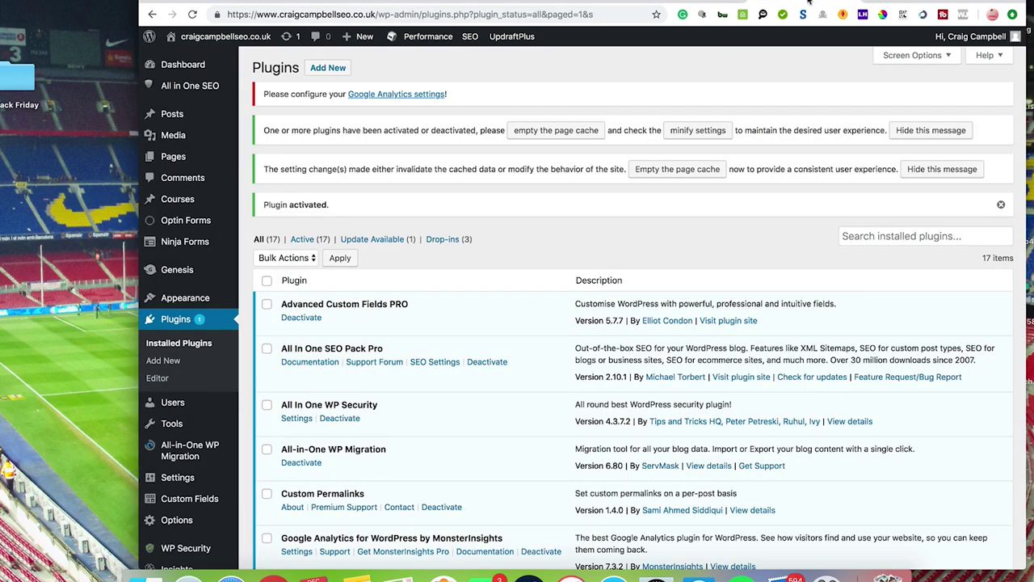
mouse_move(213, 483)
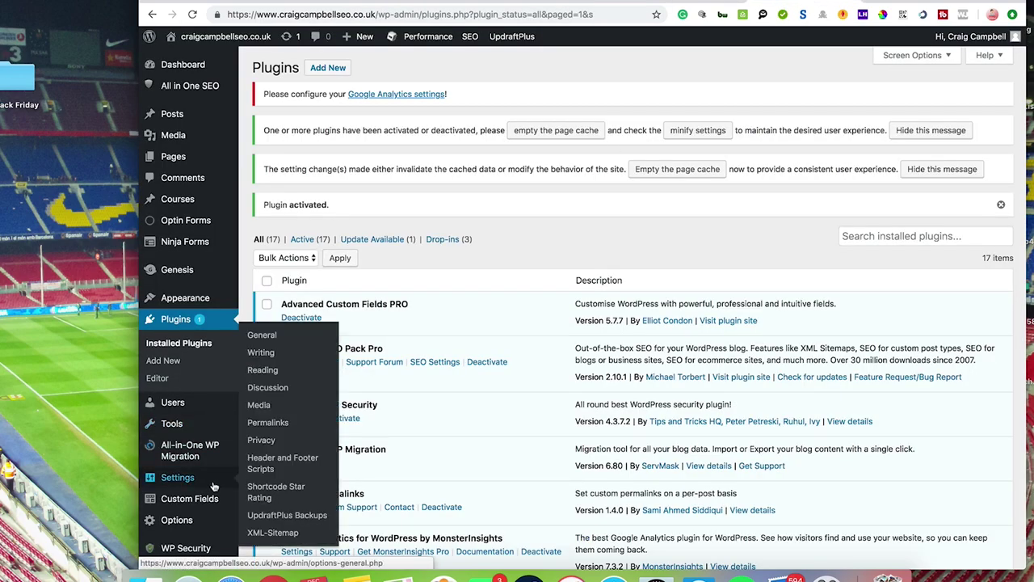
click(270, 470)
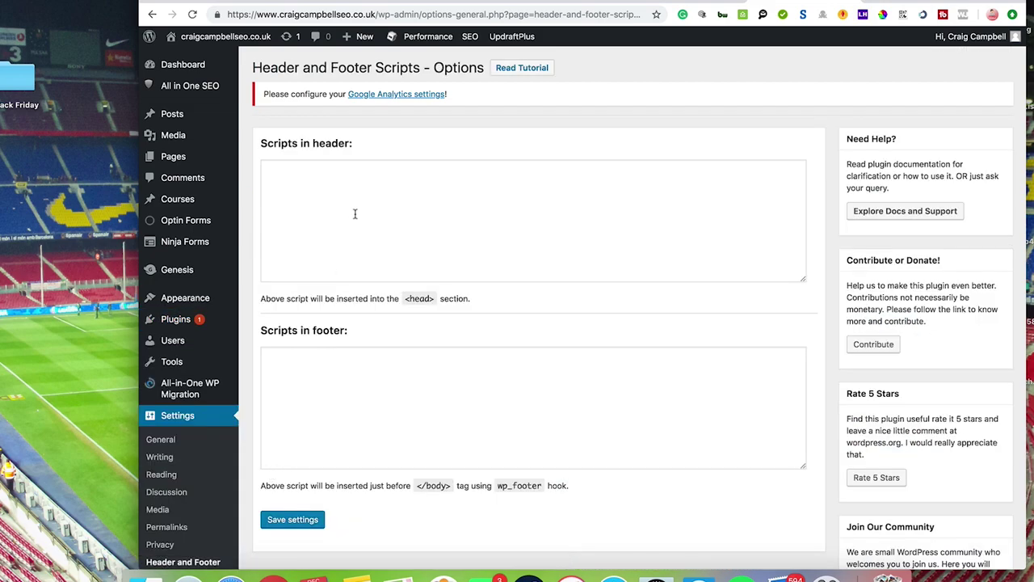
click(355, 213)
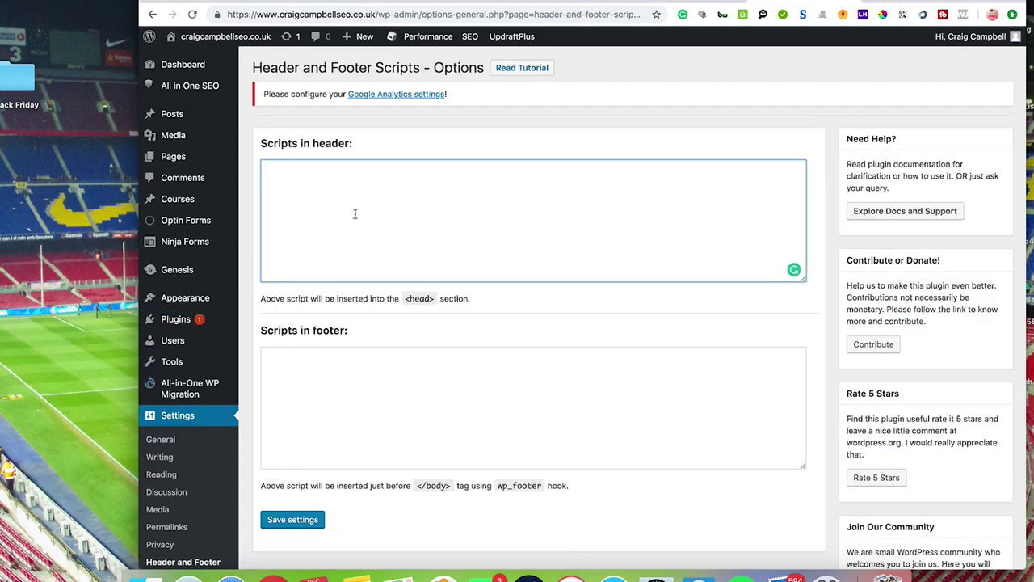
key(super+v)
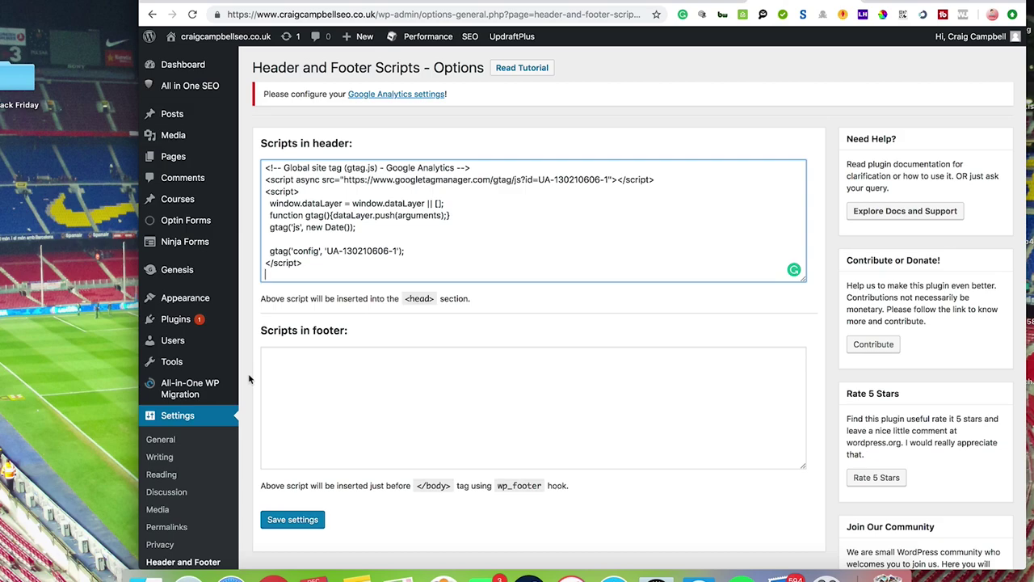
click(687, 2)
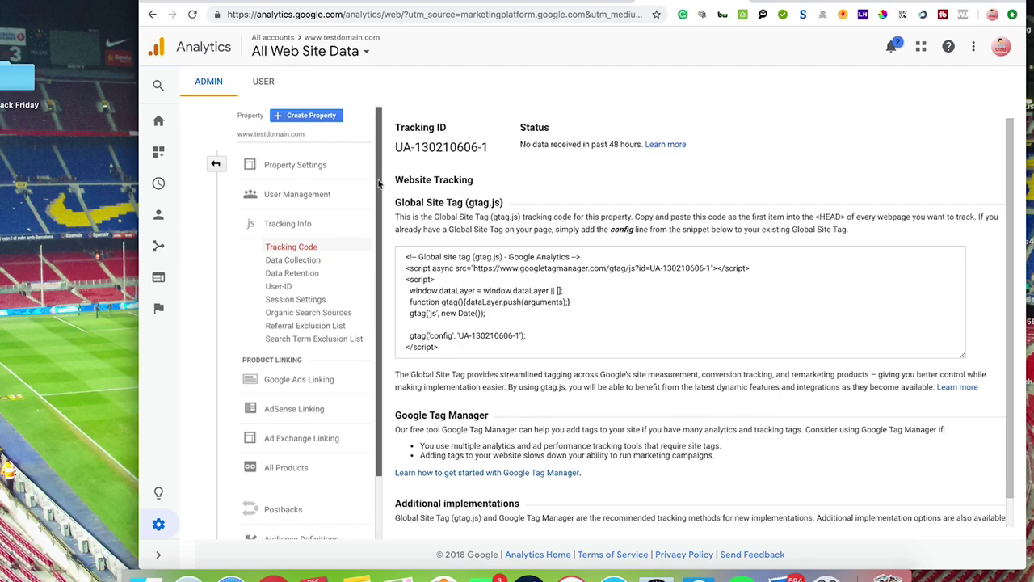
Open Google Ads Linking, then AdSense Linking, from the Analytics admin column.
drag(379, 170, 378, 231)
click(316, 311)
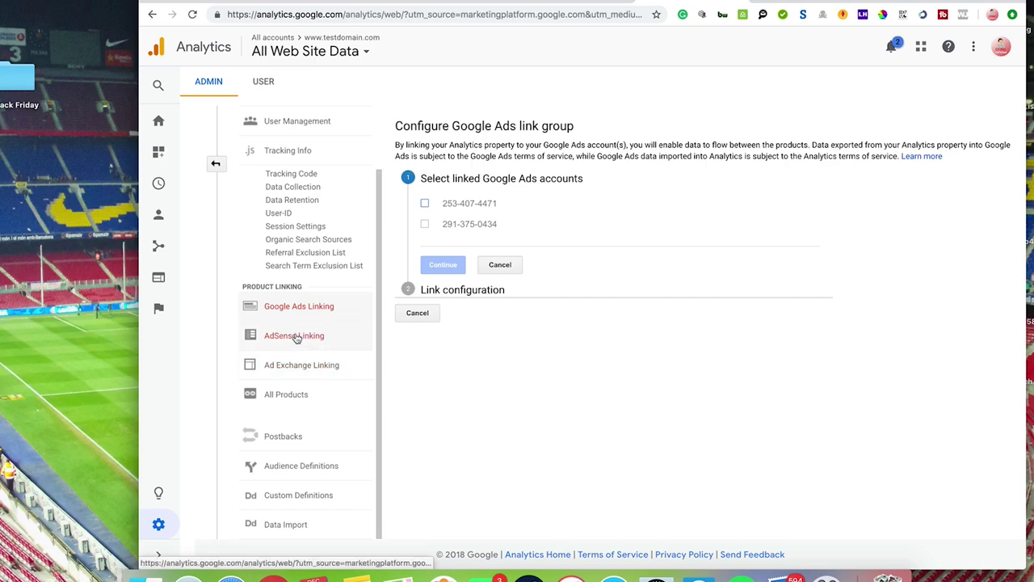
click(321, 339)
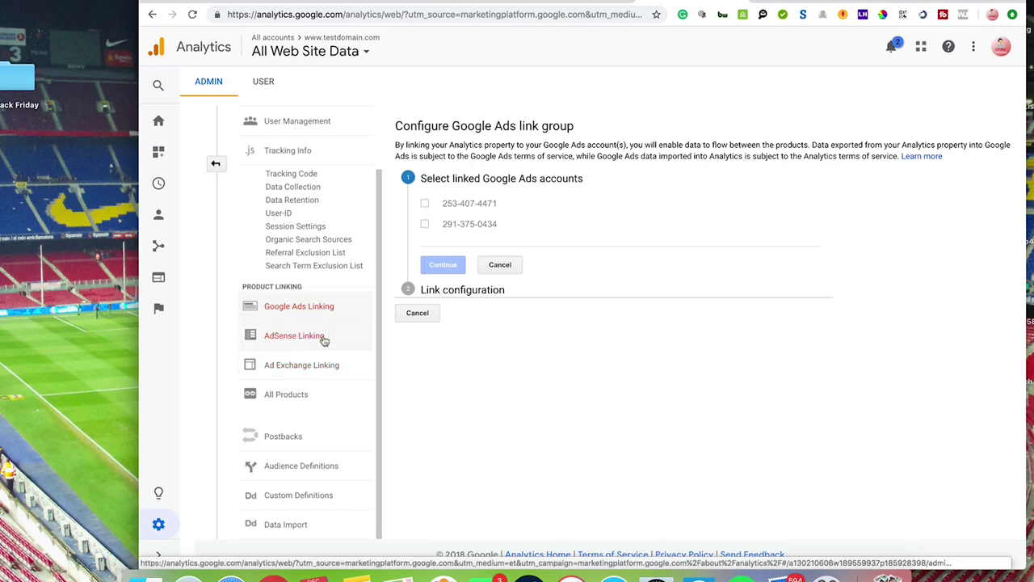